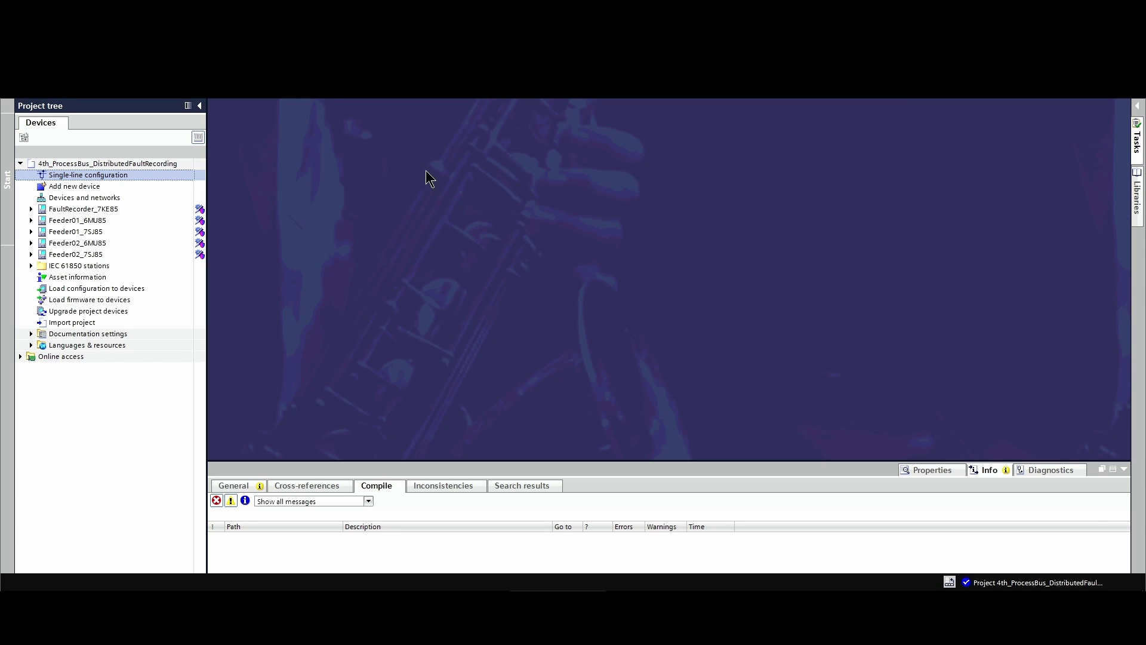
# Open the single-line configuration showing Feeder01_6MU85's SMV links to Feeder01_7SJ85 and FaultRecorder_7KE85.
pyautogui.click(78, 175)
pyautogui.doubleClick(134, 175)
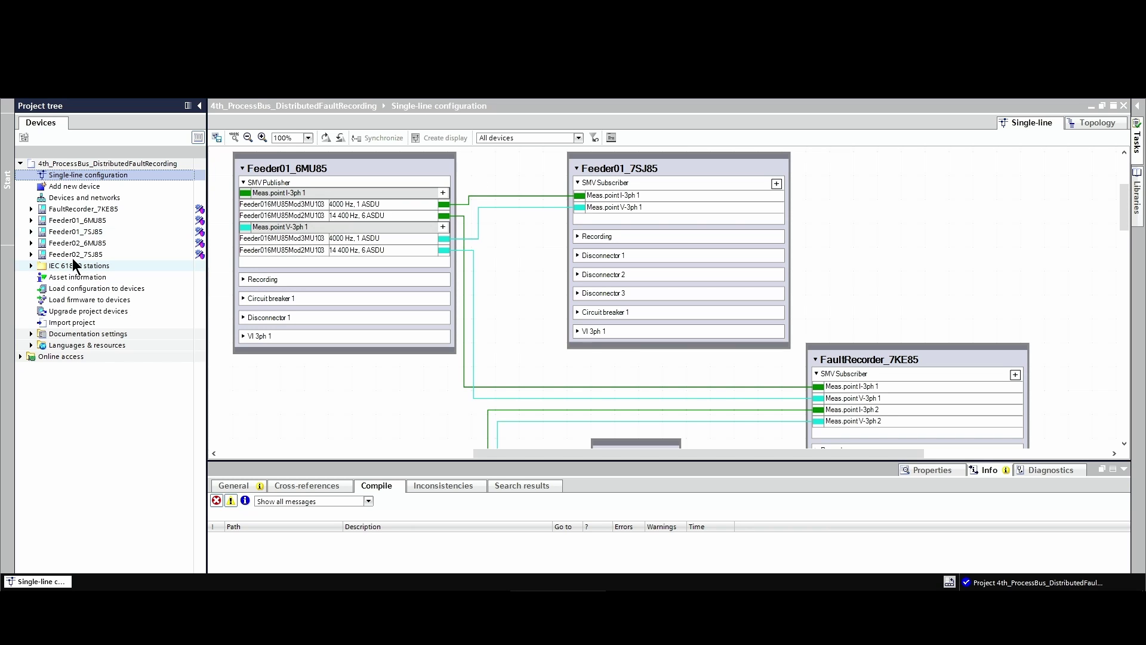
pyautogui.click(31, 209)
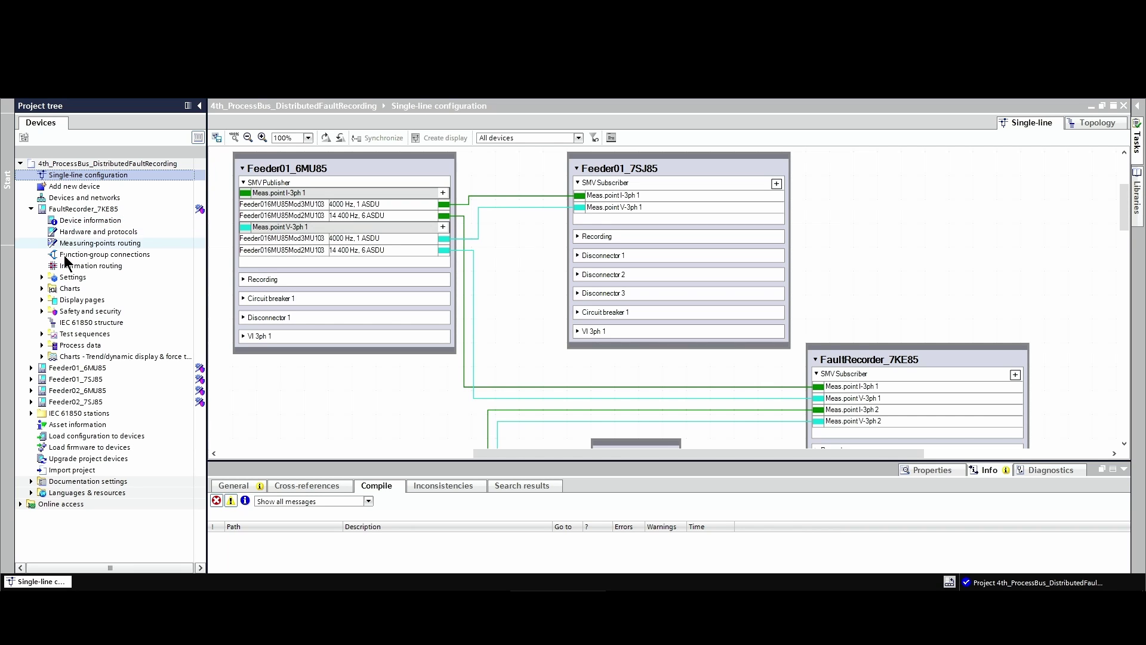
# Review FaultRecorder_7KE85's slot 1 ETH-BD-2FO IP interface, communication and network protocols (DCP, IEEE 1588).
pyautogui.click(84, 234)
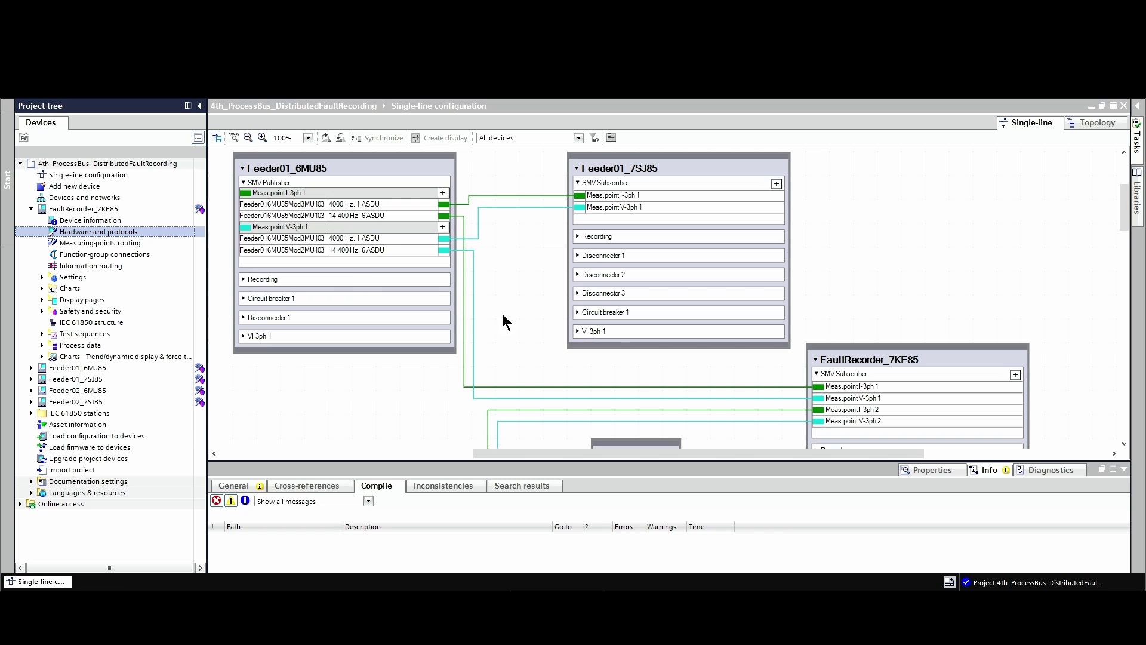
pyautogui.click(430, 295)
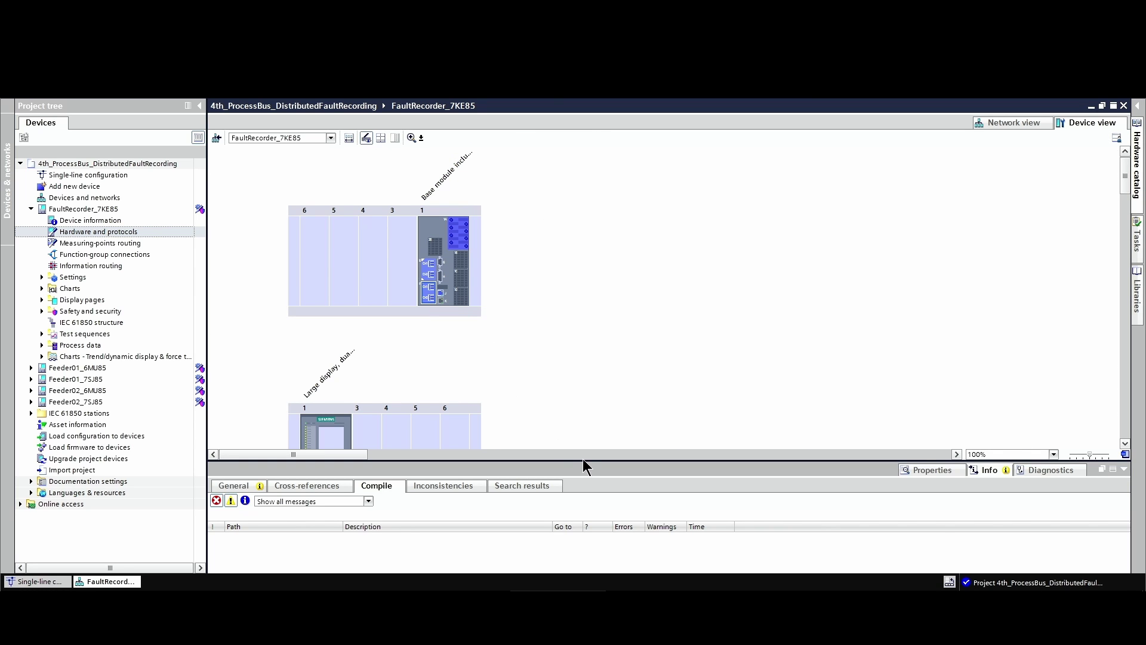
pyautogui.moveTo(582, 461); pyautogui.dragTo(586, 294)
pyautogui.click(924, 303)
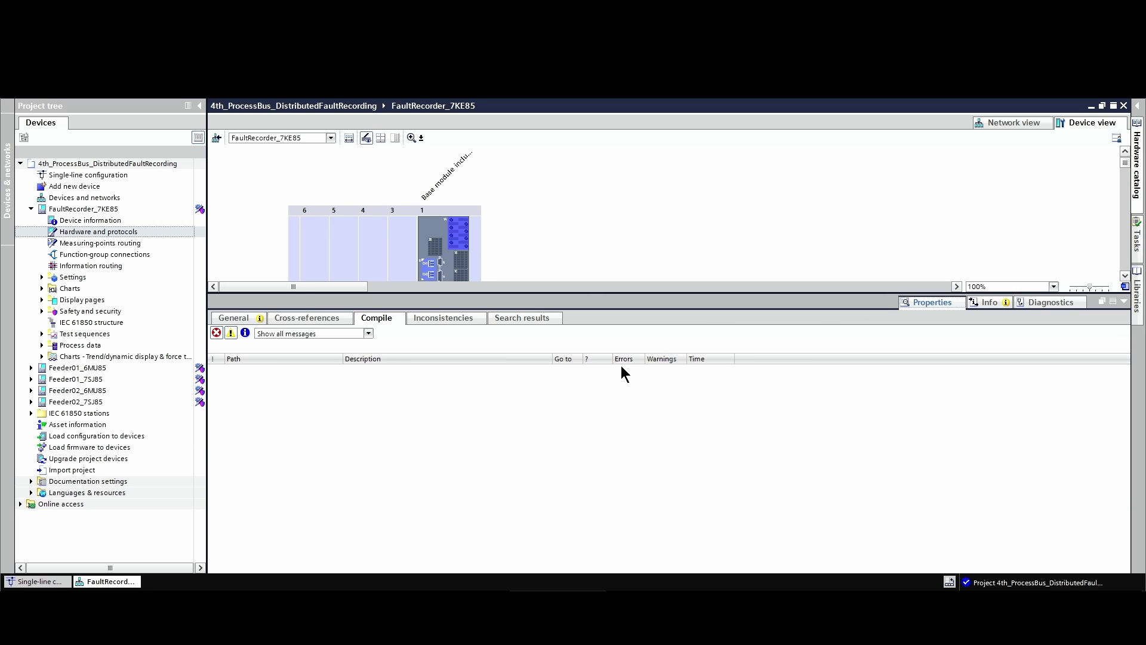
pyautogui.click(235, 366)
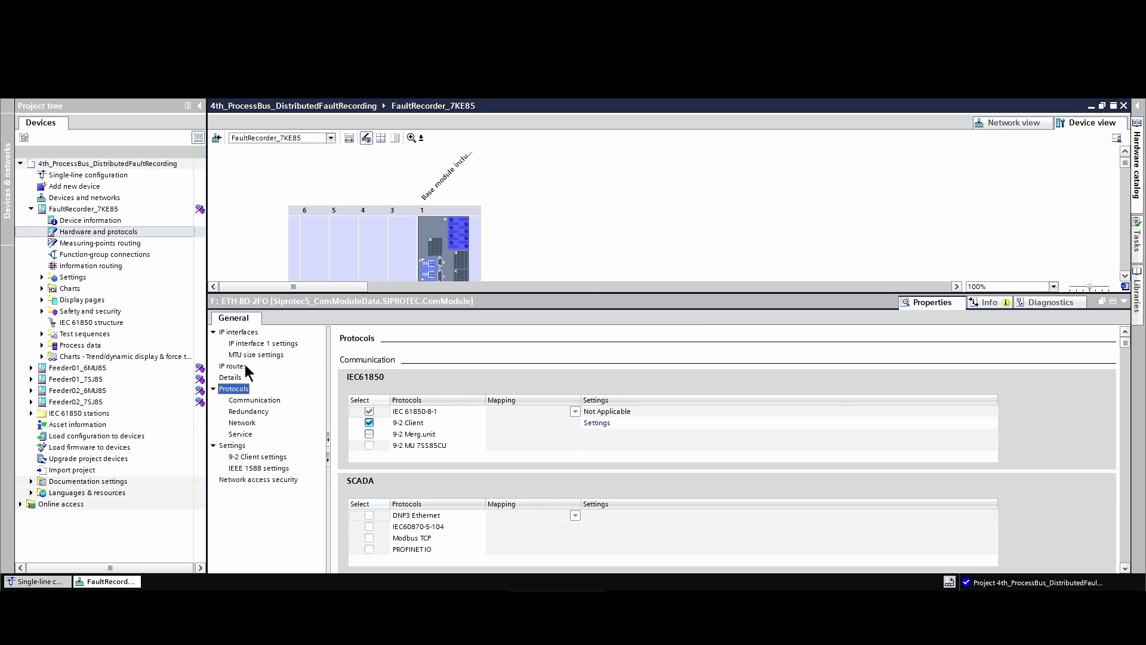
pyautogui.click(258, 347)
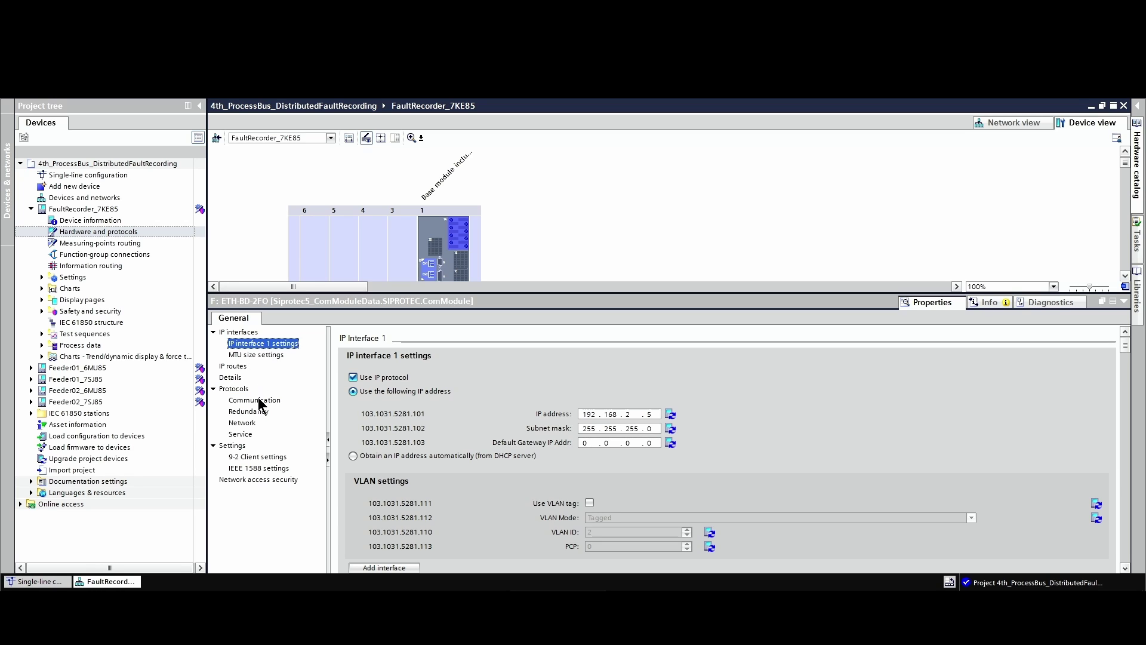
pyautogui.click(255, 401)
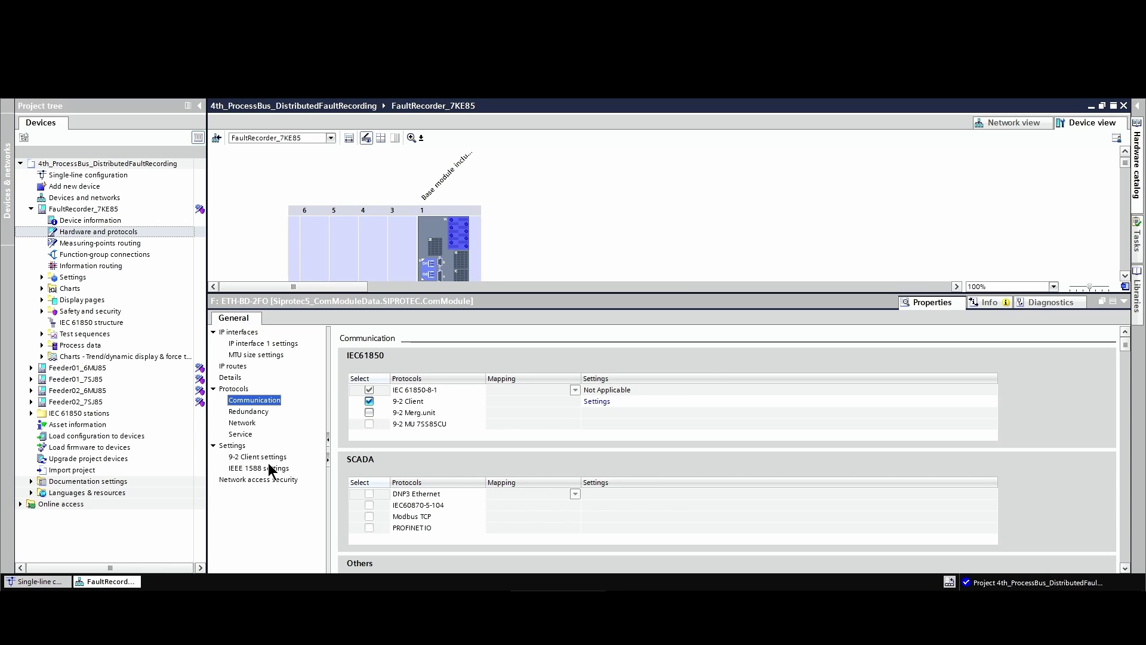
pyautogui.click(255, 423)
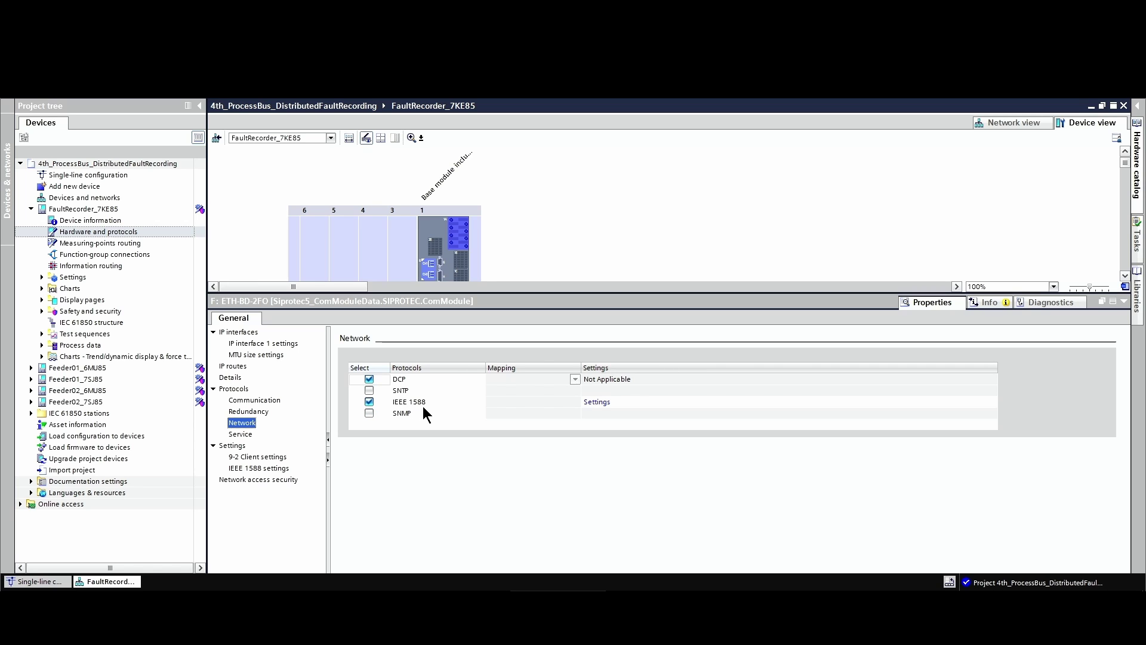
pyautogui.click(42, 277)
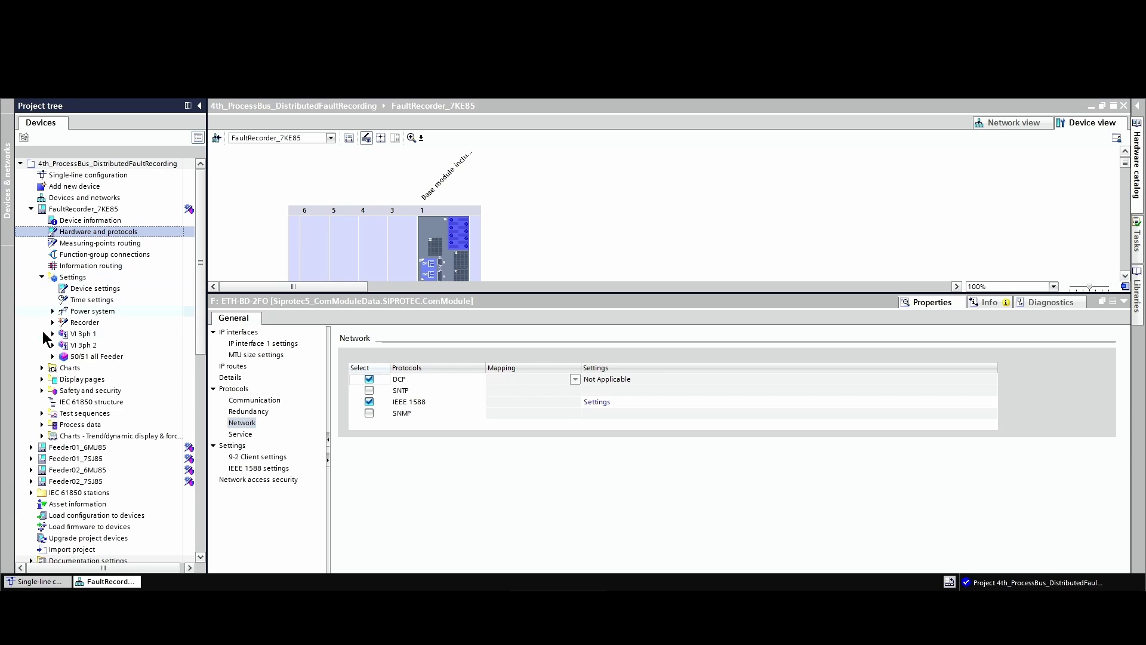
# Open VI 3ph 1 Voltage trigger and review its 480.00 kV max and 320.00 kV min thresholds.
pyautogui.click(52, 334)
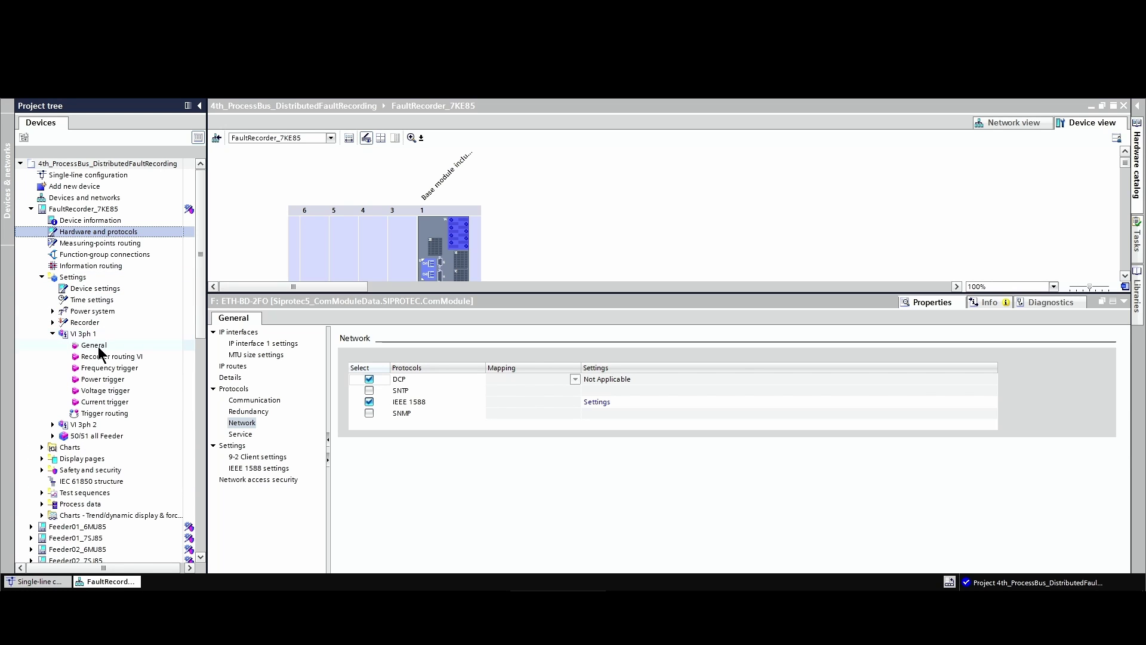
pyautogui.doubleClick(106, 391)
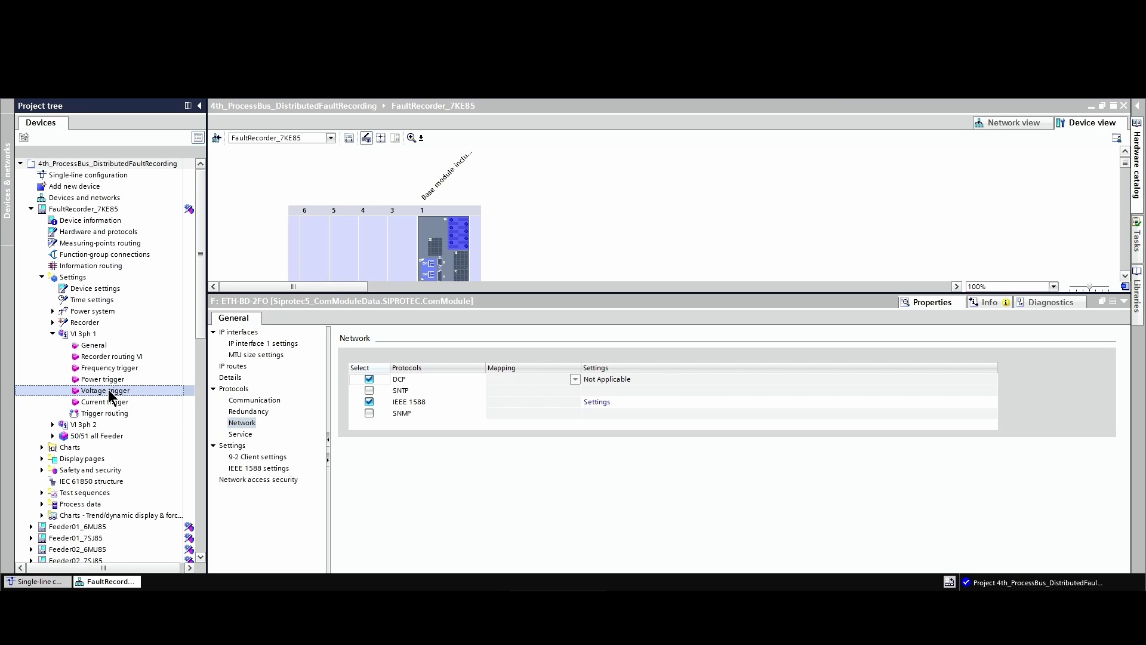
pyautogui.moveTo(365, 293); pyautogui.dragTo(352, 443)
pyautogui.scroll(-3, 394, 312)
pyautogui.scroll(-10, 393, 312)
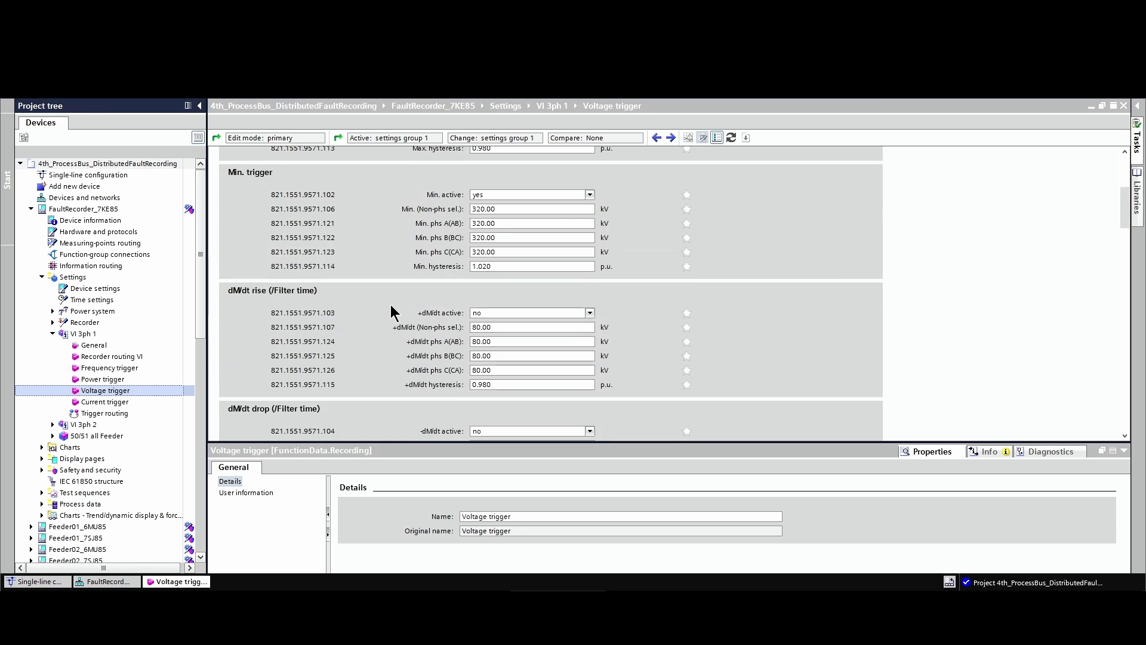
pyautogui.scroll(-2, 394, 312)
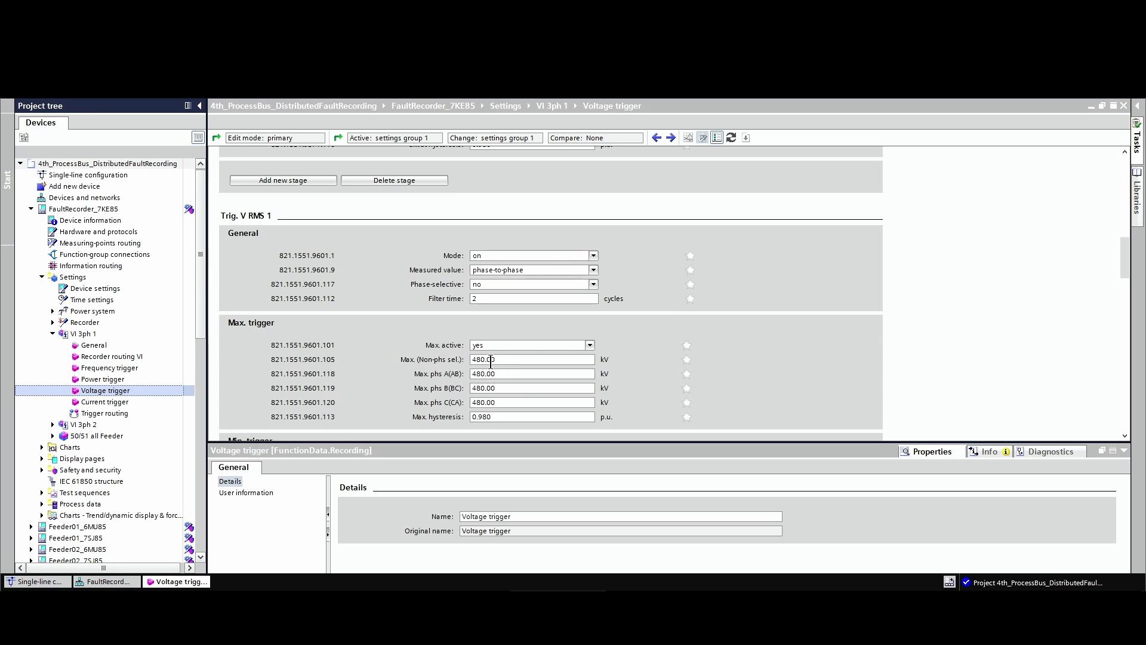
pyautogui.scroll(-4, 420, 361)
pyautogui.click(488, 333)
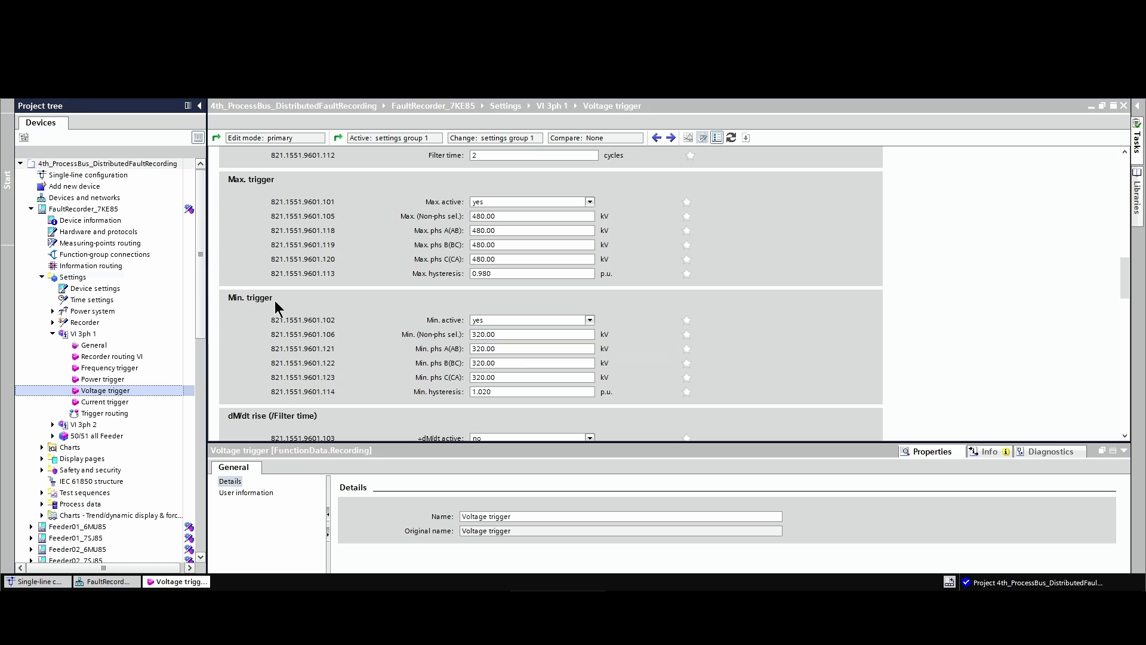
pyautogui.click(42, 278)
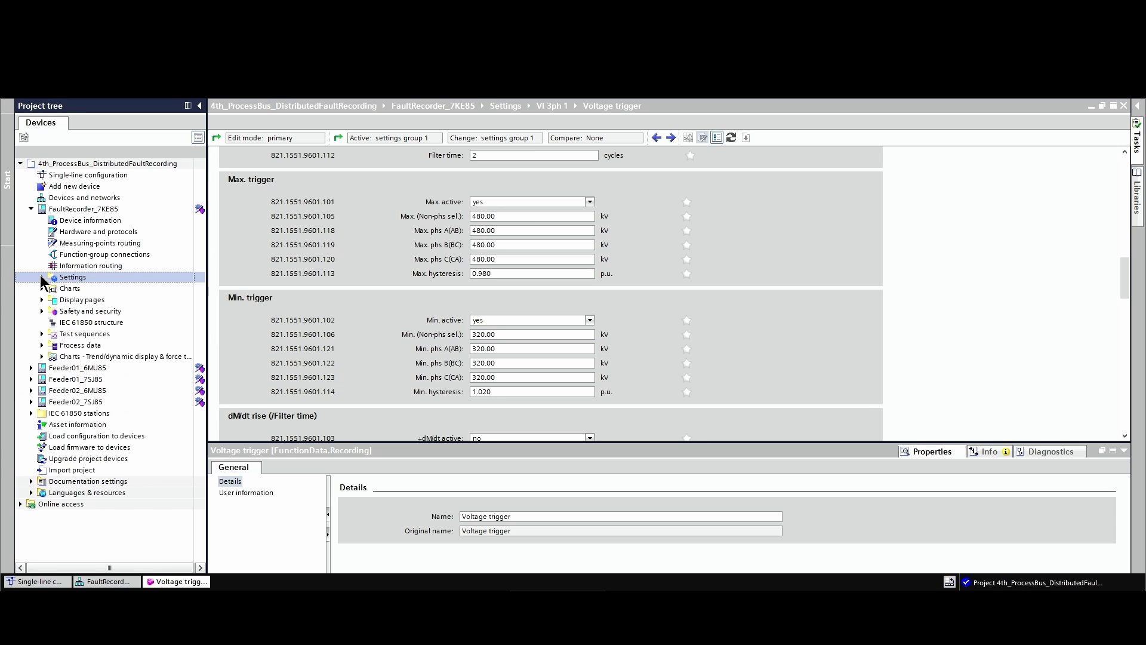
# Open Feeder01_7SJ85's 50/51 OC-3ph-B1 settings, showing Definite-T 1 at 1.500 A and 0.30 s.
pyautogui.click(31, 379)
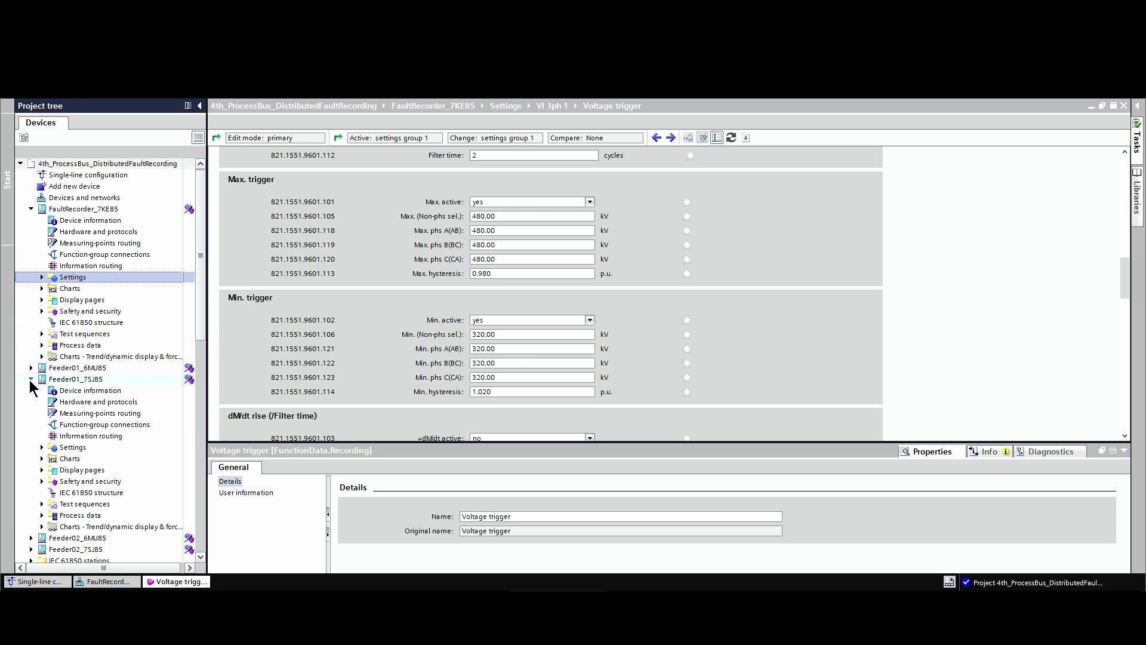
pyautogui.click(42, 447)
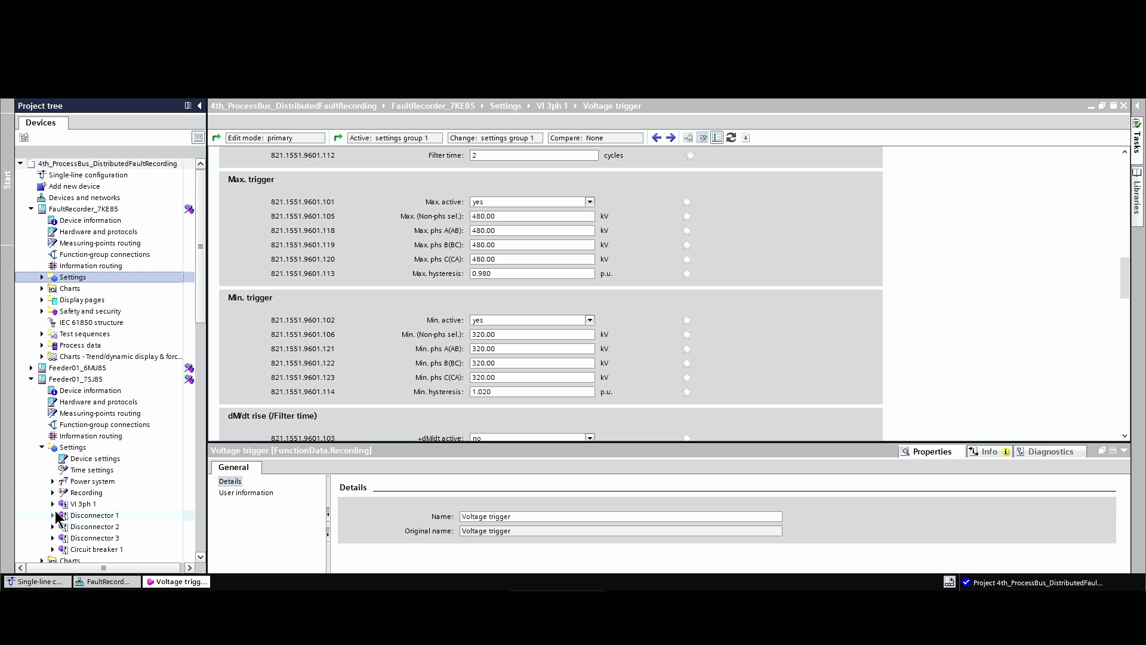
pyautogui.click(52, 504)
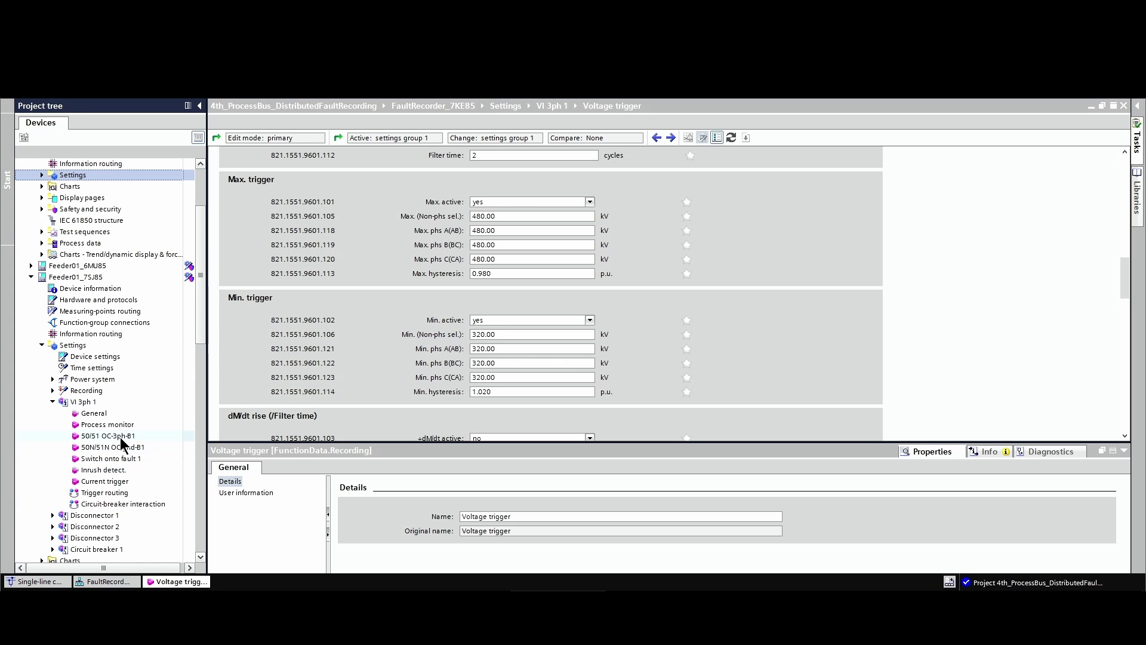
pyautogui.doubleClick(120, 436)
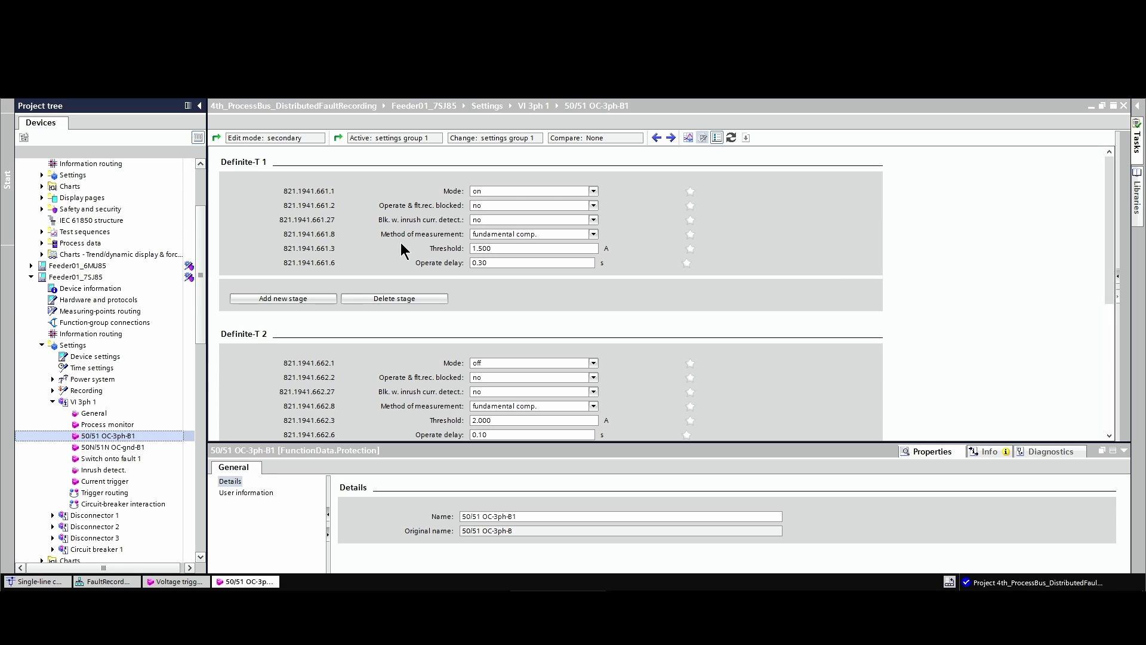
# Collapse the other devices and open Feeder01_6MU85's hardware and protocols view.
pyautogui.click(30, 276)
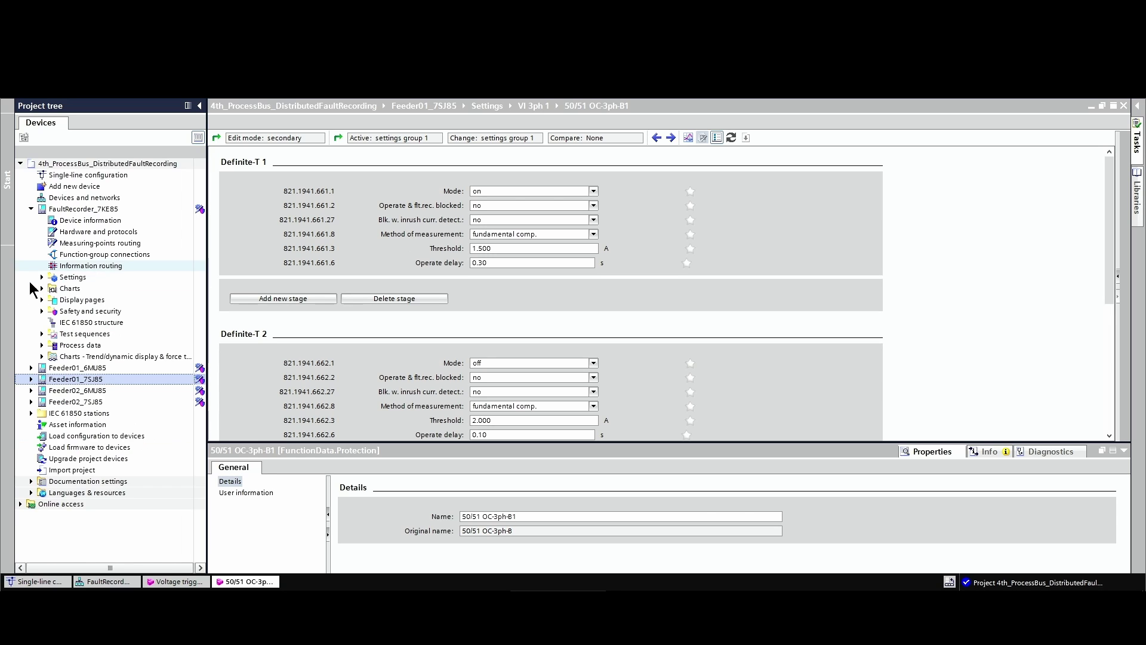
pyautogui.click(30, 208)
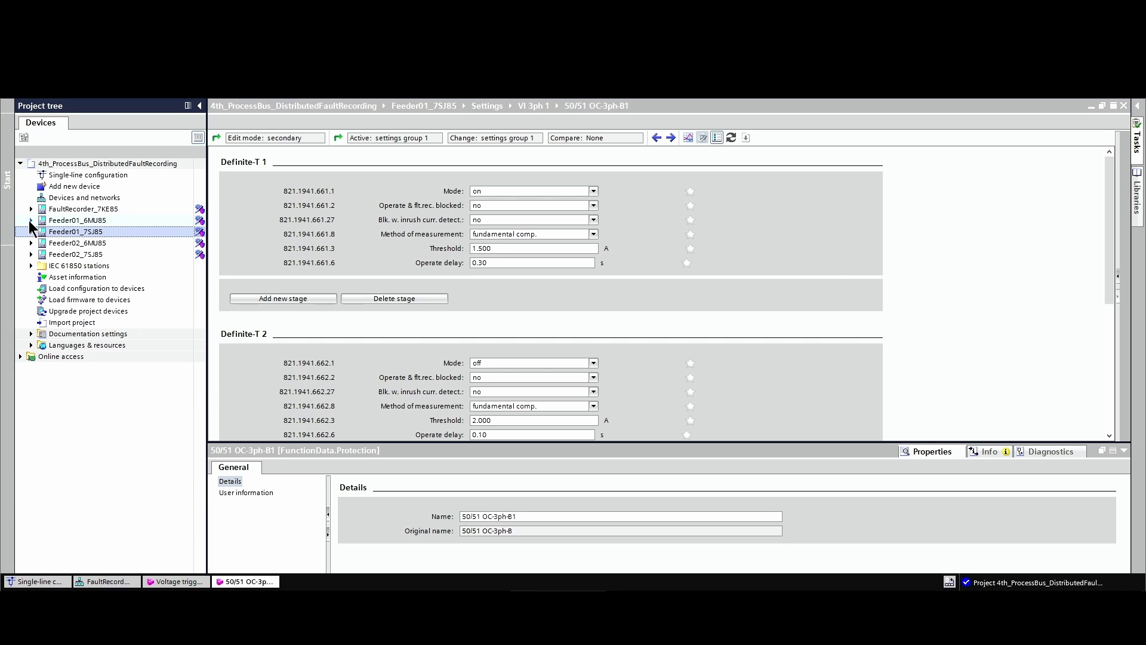
pyautogui.click(31, 220)
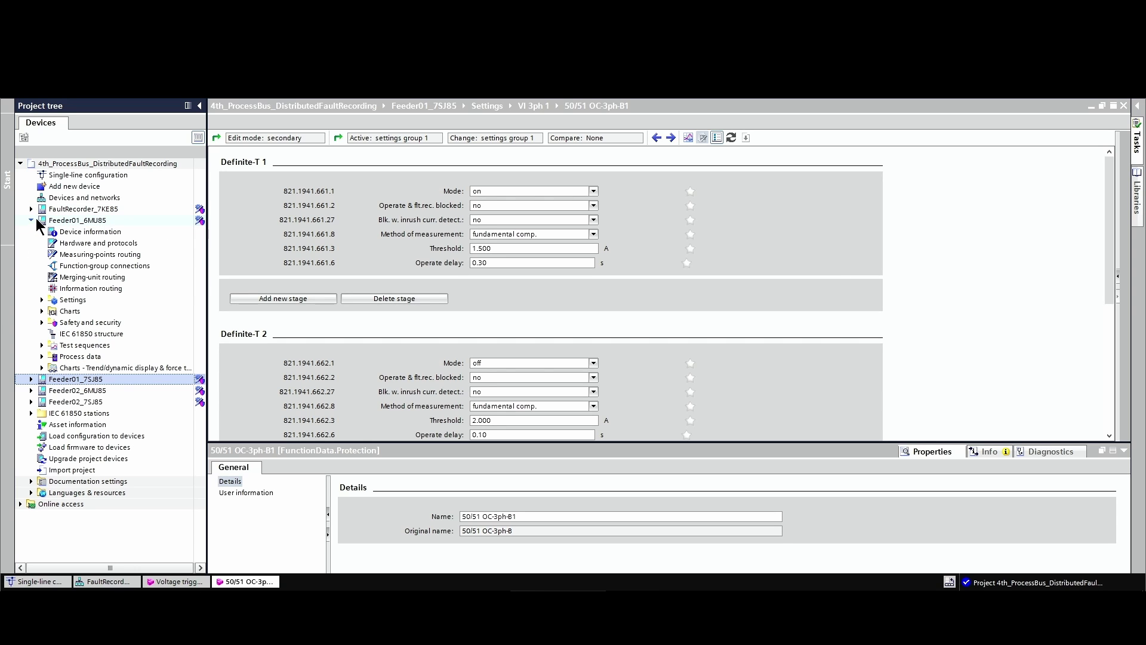
pyautogui.doubleClick(74, 247)
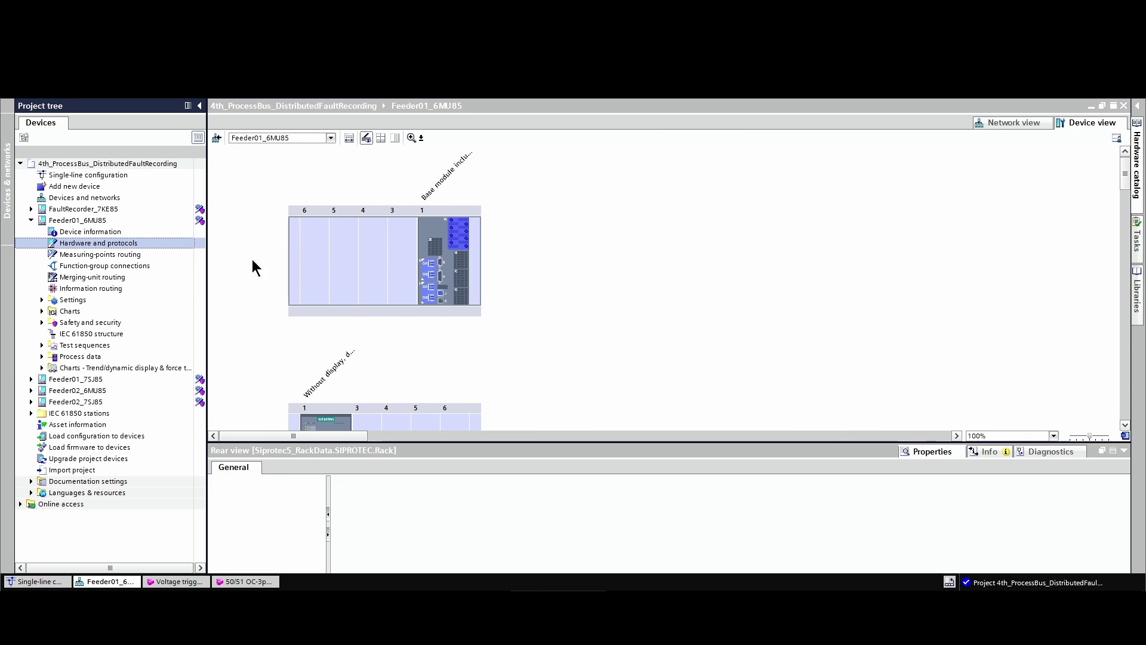
# Check Feeder01_6MU85's ETH-BD-2FO IP interface 1, communication protocols (IEC 61850-8-1, 9-2 Merg.unit) and network protocols.
pyautogui.click(430, 302)
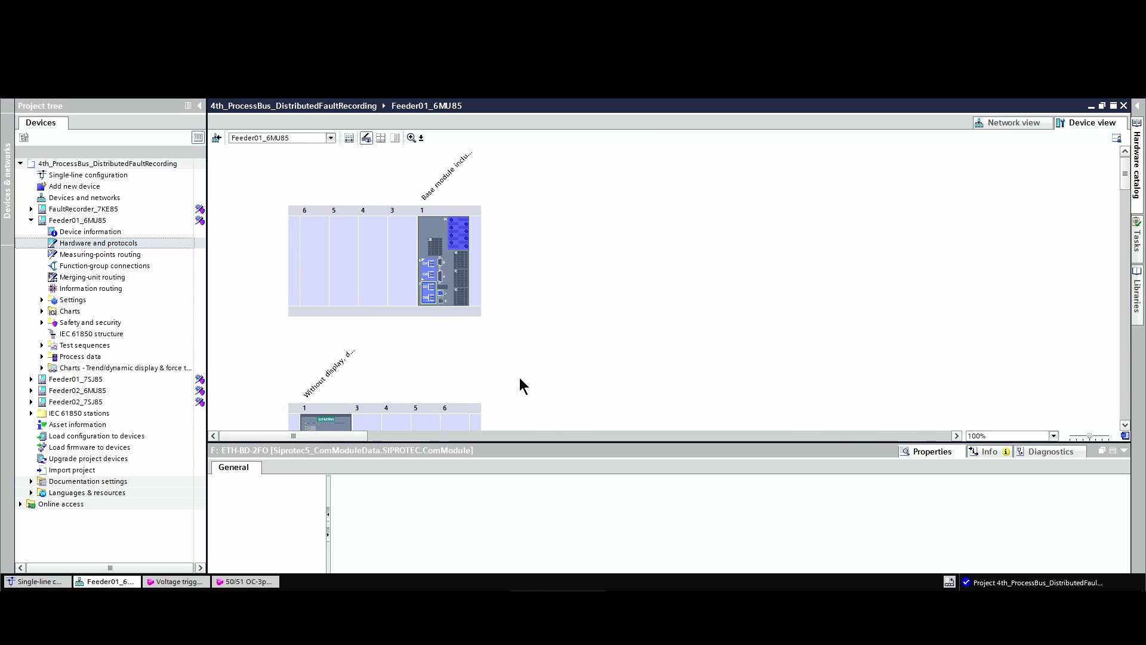
pyautogui.moveTo(549, 452); pyautogui.dragTo(550, 232)
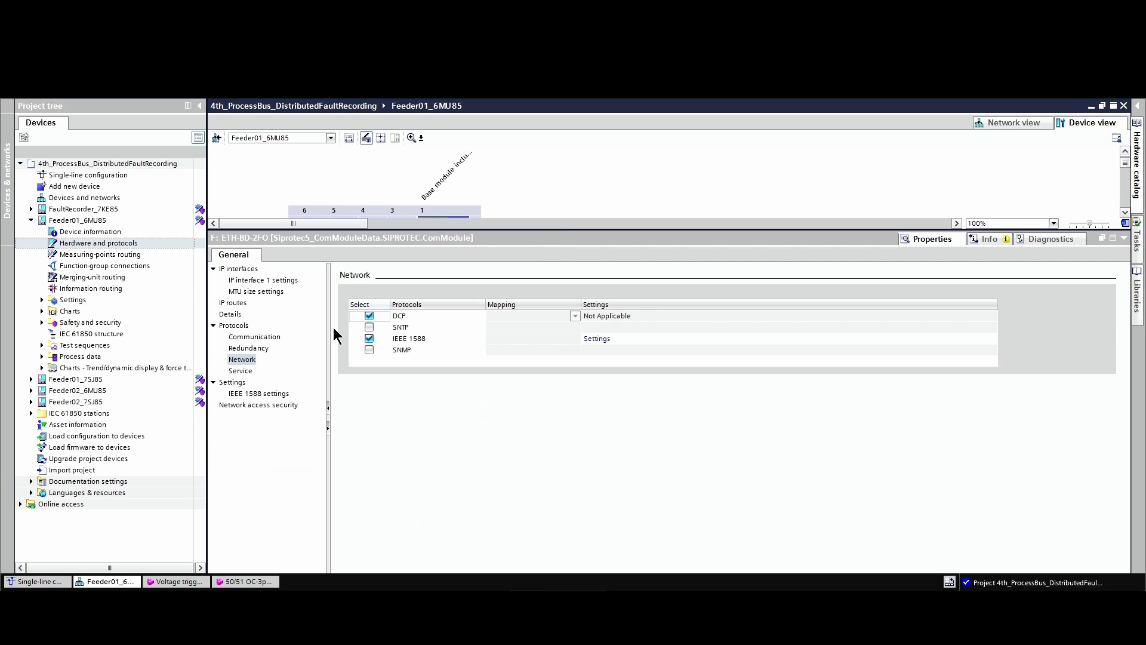
pyautogui.click(258, 282)
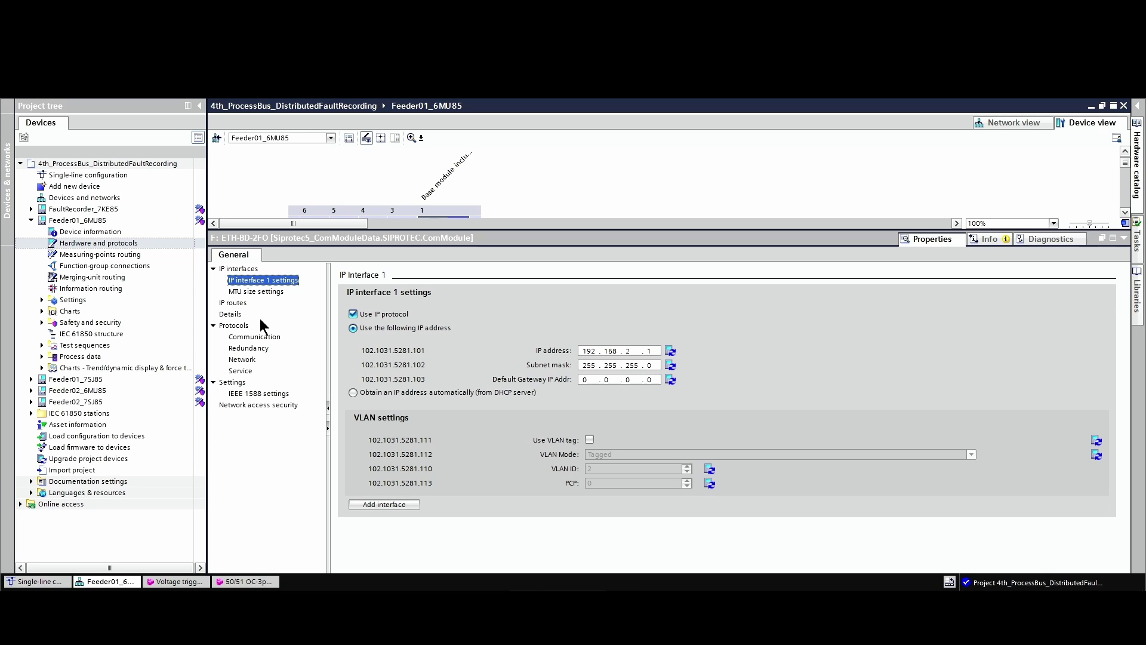
pyautogui.click(266, 341)
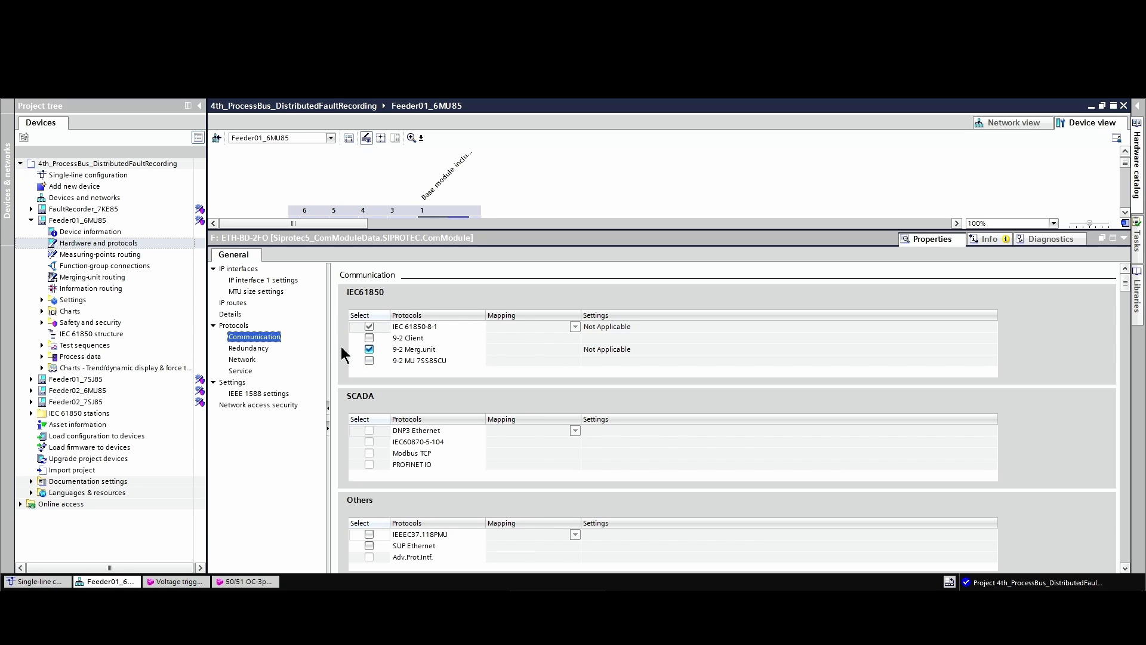
pyautogui.click(243, 360)
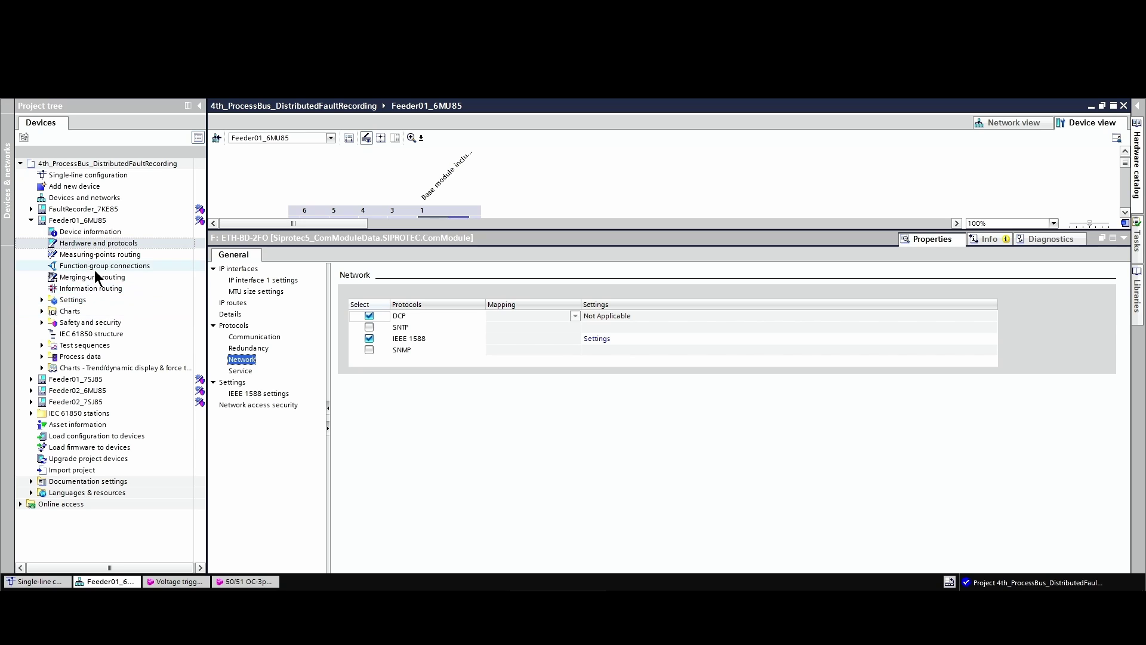
# Open Feeder01_6MU85's measuring-points routing, then its merging-unit routing.
pyautogui.doubleClick(87, 257)
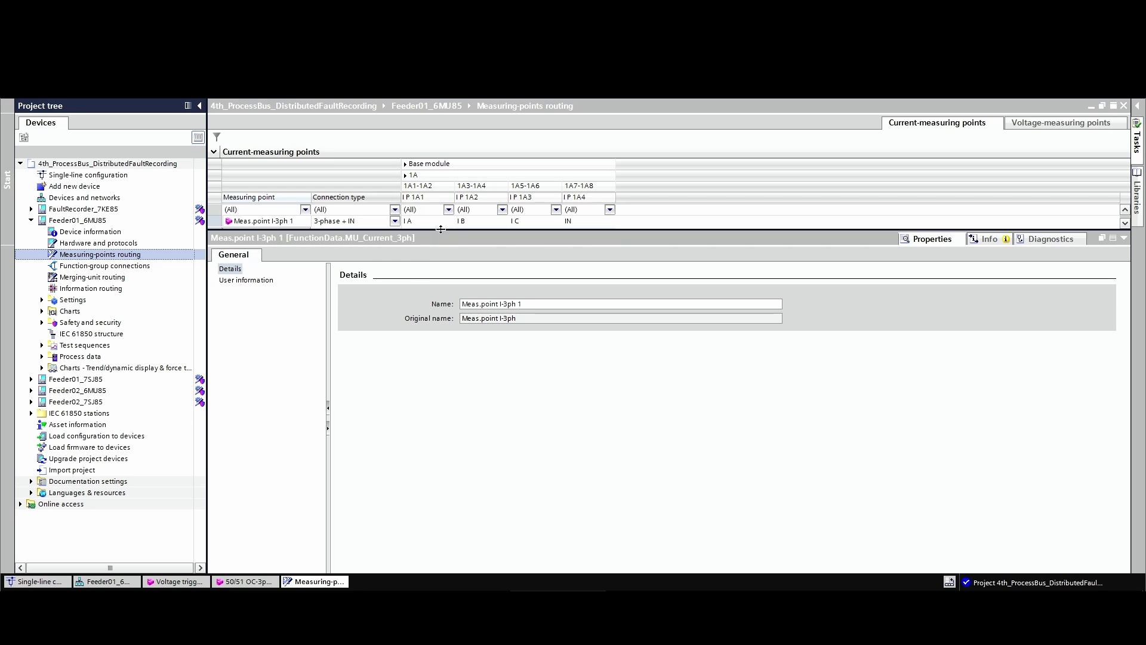
pyautogui.moveTo(442, 230); pyautogui.dragTo(448, 425)
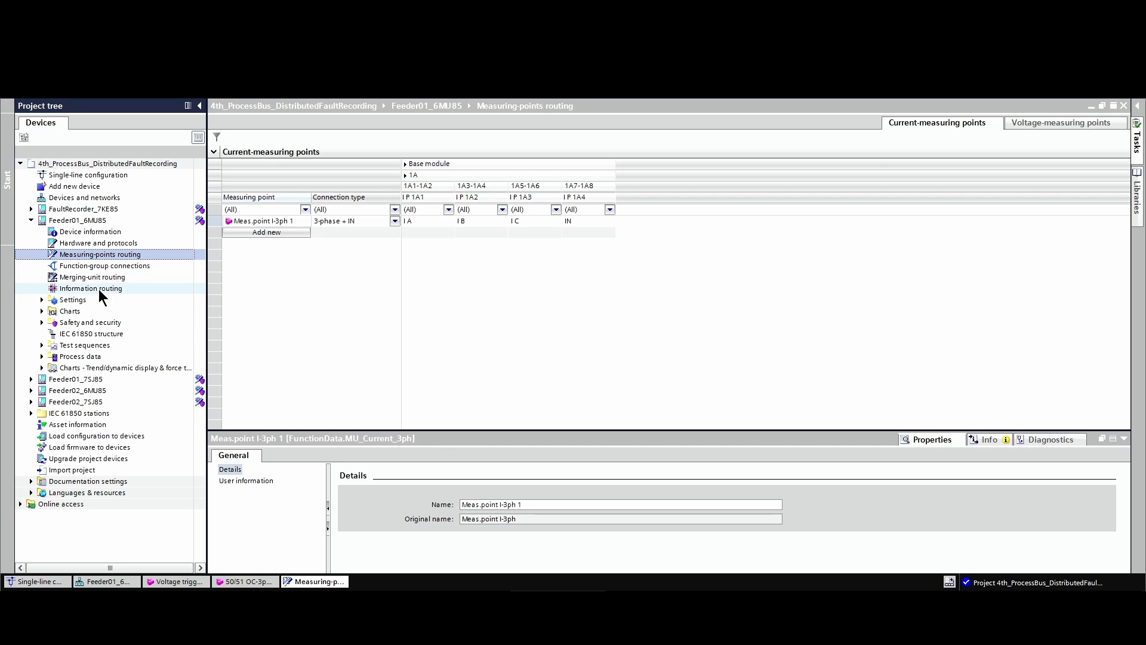
pyautogui.doubleClick(96, 277)
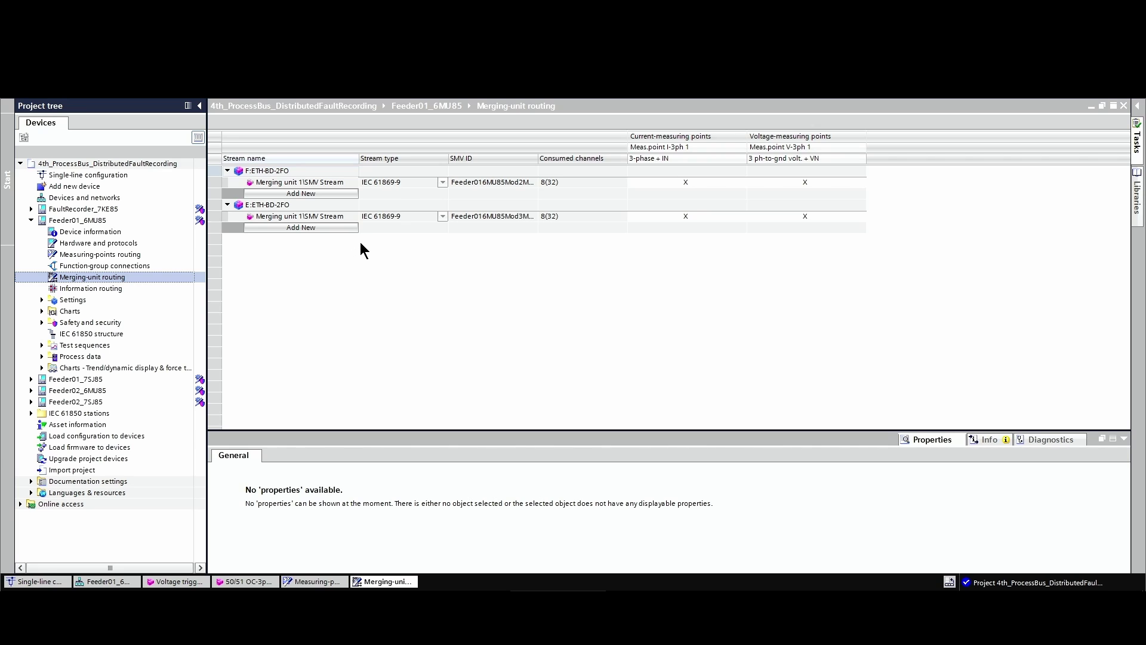
# Review settings of the F: and E:ETH-BD-2FO SMV streams, including 14 400 Hz and 4000 Hz sampling.
pyautogui.click(263, 183)
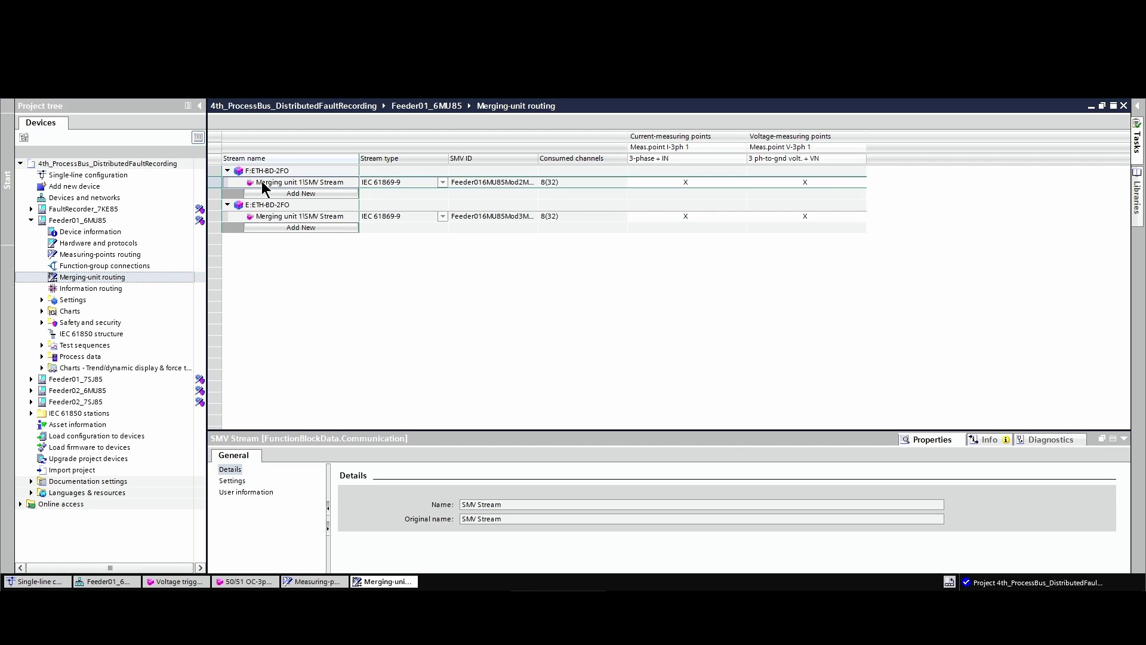
pyautogui.click(226, 480)
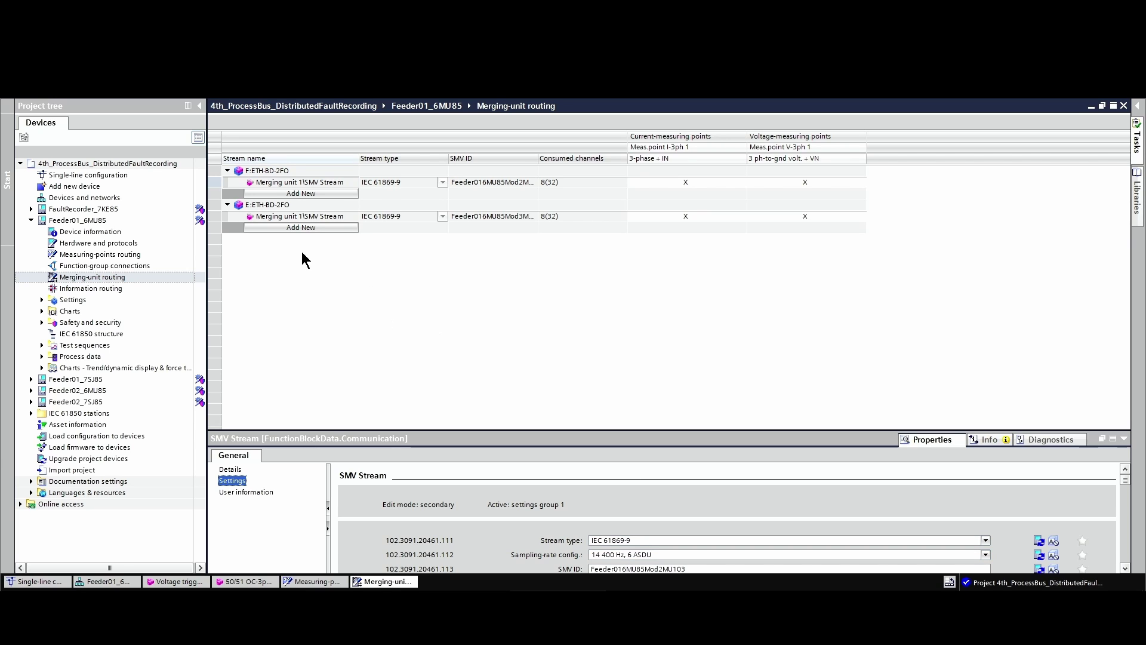
pyautogui.click(262, 217)
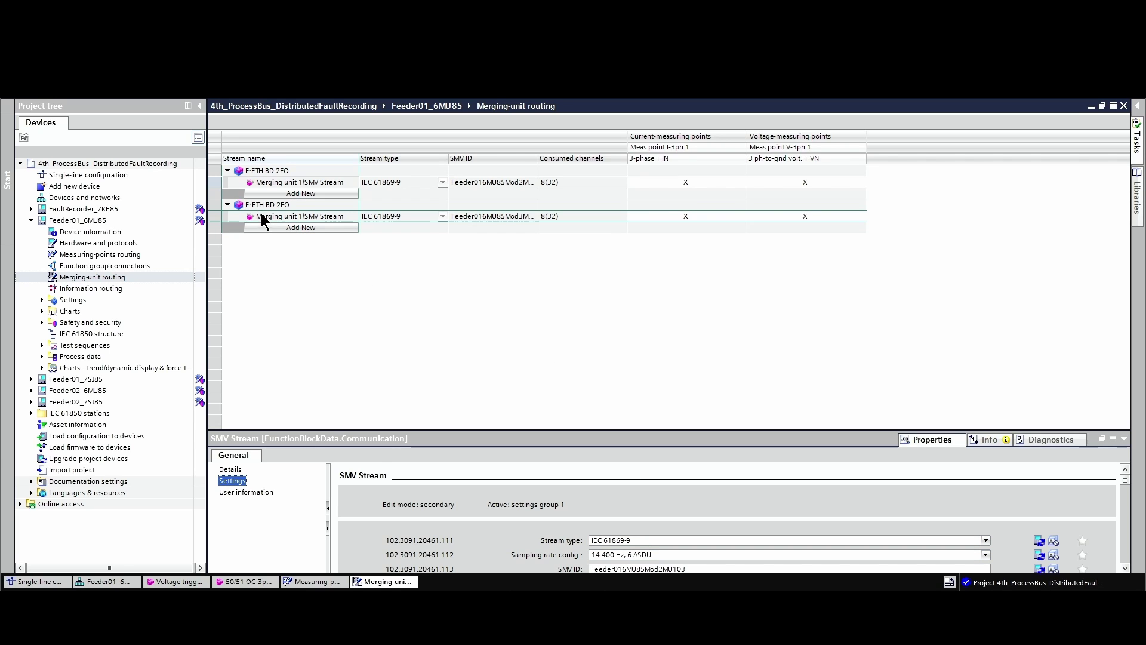
pyautogui.click(270, 218)
pyautogui.click(232, 481)
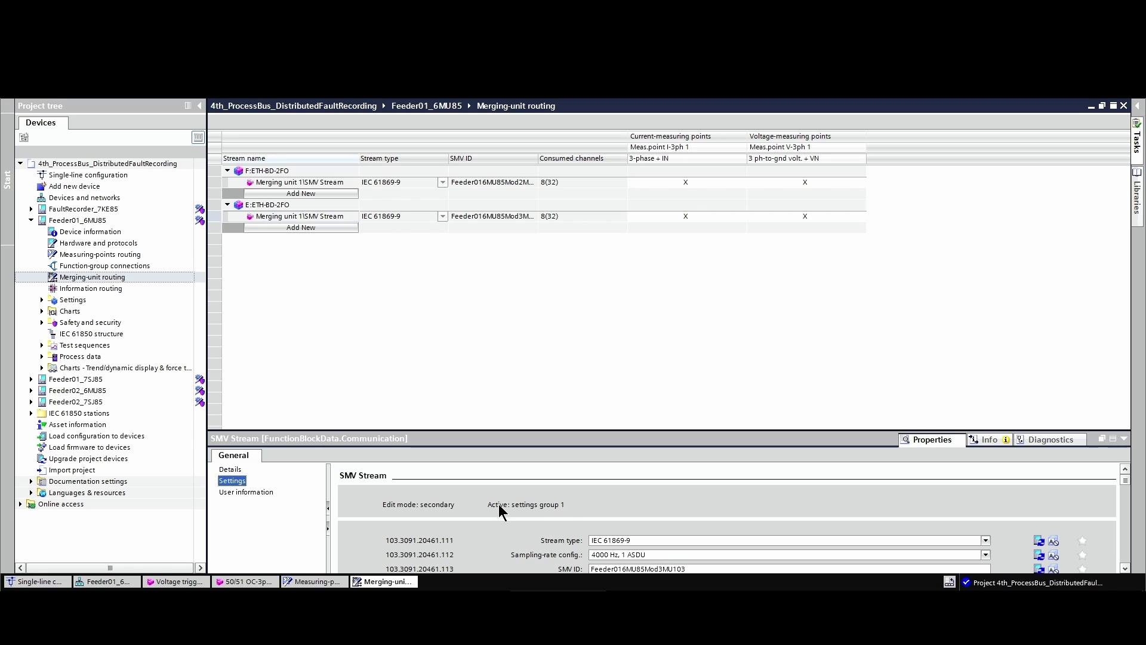
# In the System Configurator's SMV tab, list the Feeder02_6MU85 Mod2 stream's sampled values.
pyautogui.moveTo(654, 597)
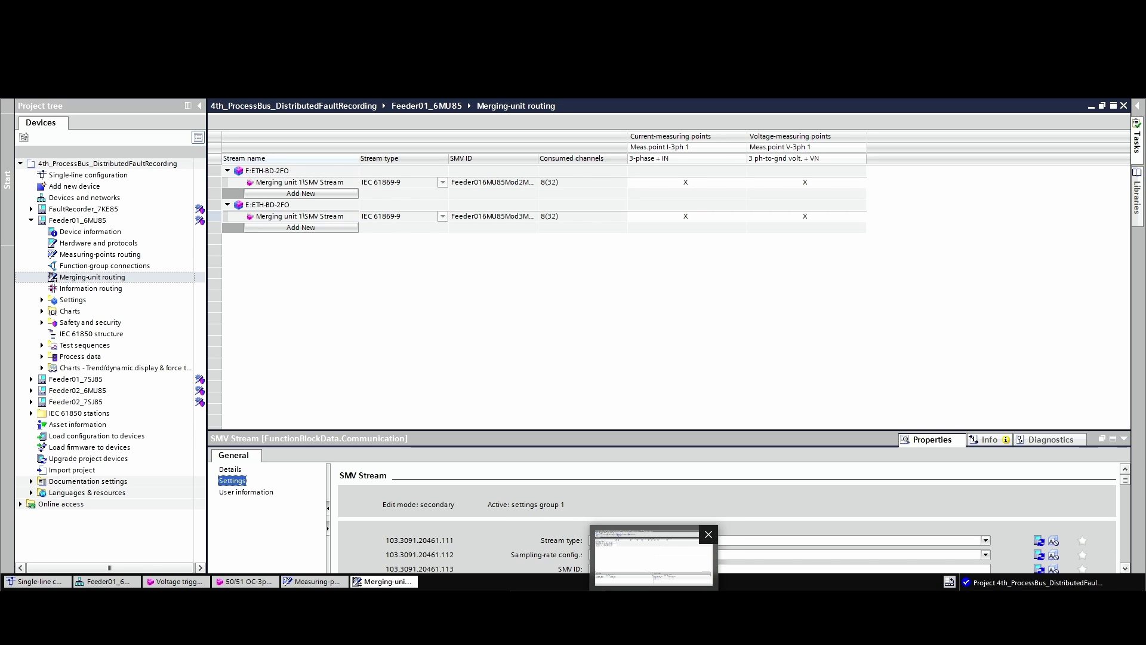
pyautogui.click(653, 558)
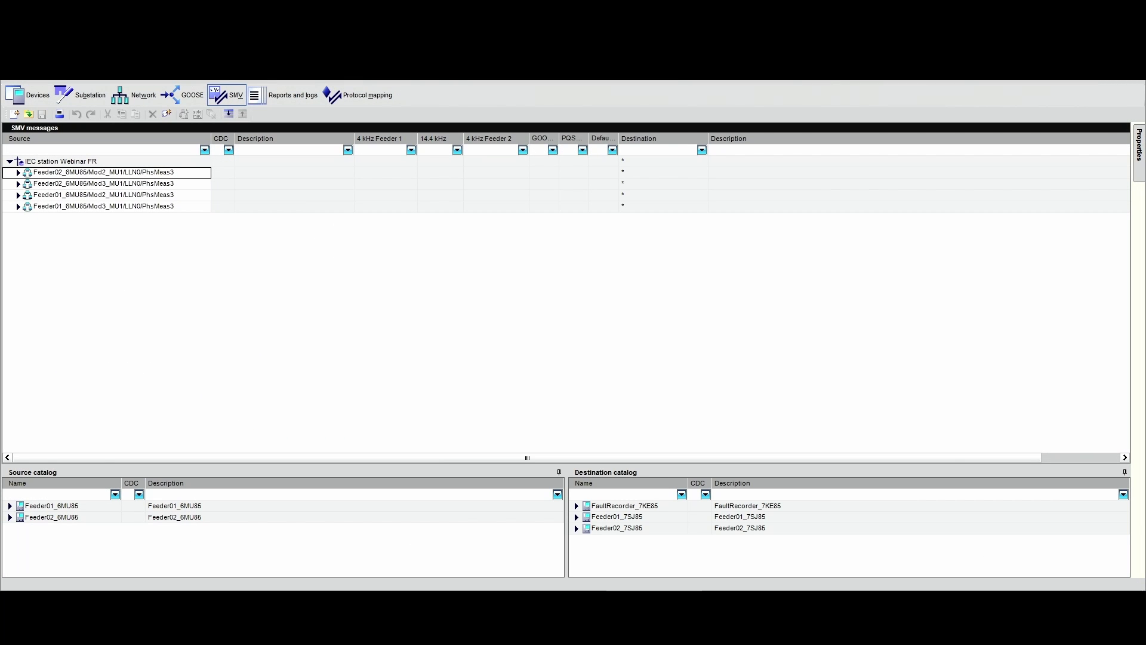
pyautogui.click(18, 172)
pyautogui.click(27, 184)
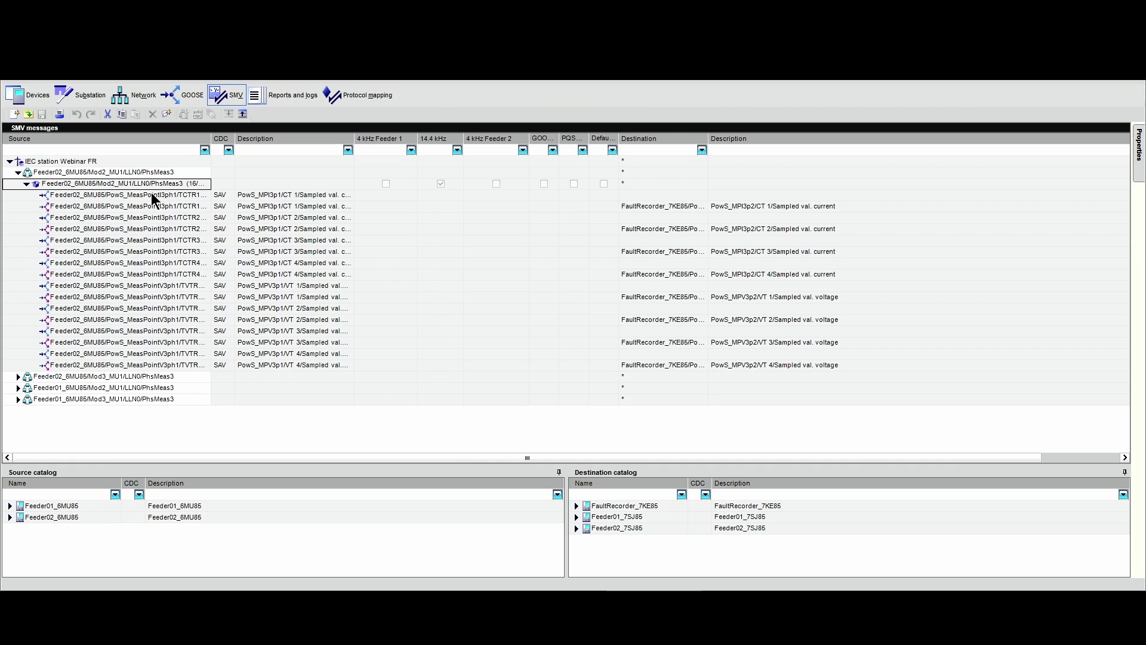
# Check destinations of the Feeder02 Mod3 and Feeder01 Mod2 sampled values, then show GOOSE messages.
pyautogui.click(18, 172)
pyautogui.click(18, 195)
pyautogui.click(18, 184)
pyautogui.click(47, 198)
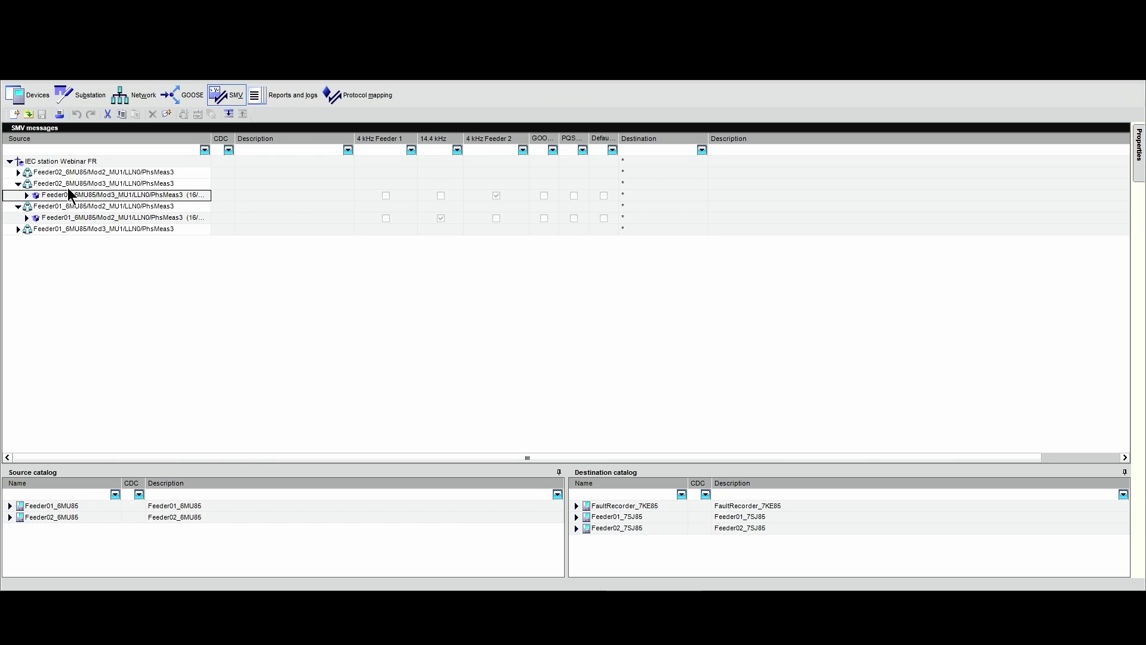
pyautogui.click(26, 196)
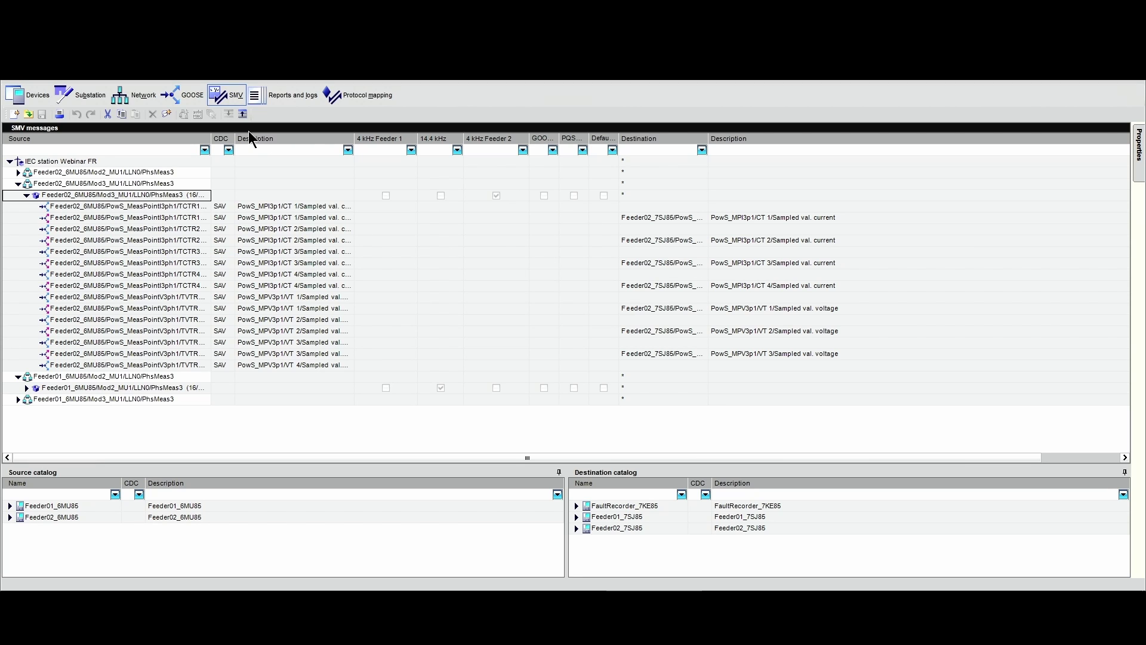
pyautogui.click(187, 99)
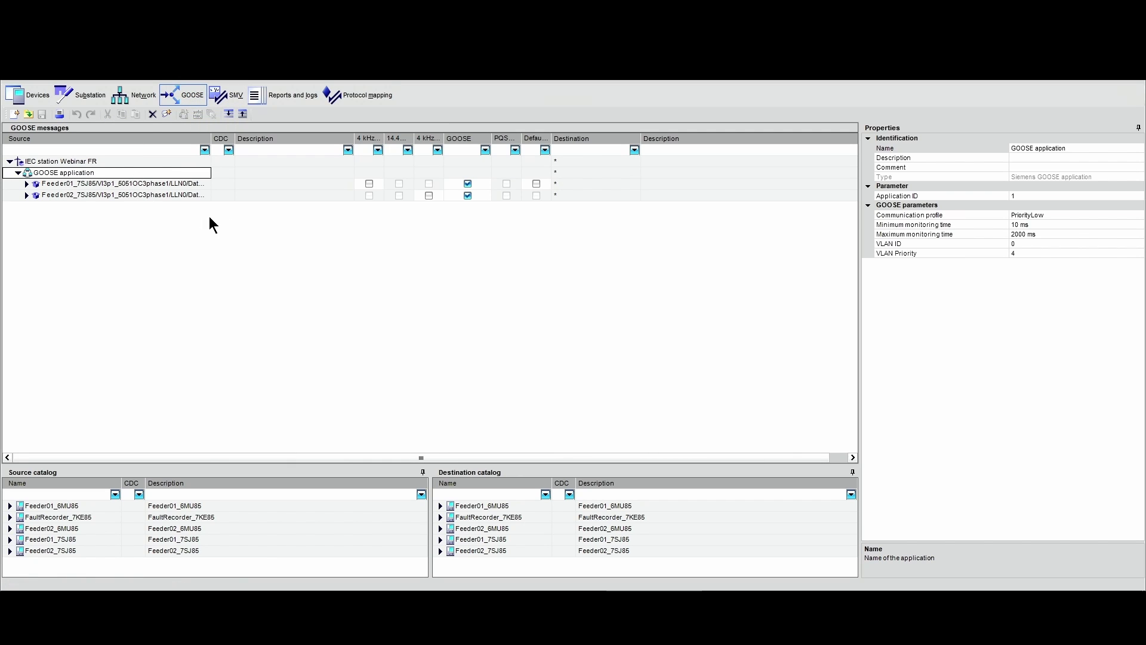
# Expand the Feeder01 GOOSE message to inspect its data.
pyautogui.click(26, 183)
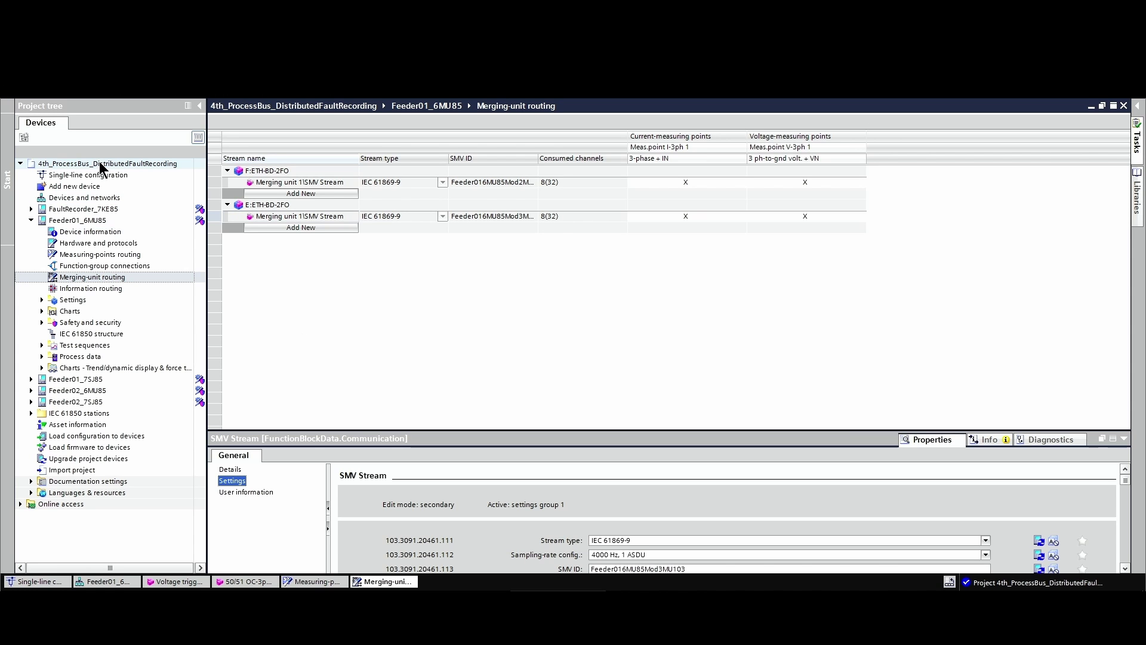
# Open the Export dialog for 4th_ProcessBus_DistributedFaultRecording and browse its data formats list.
pyautogui.rightClick(101, 162)
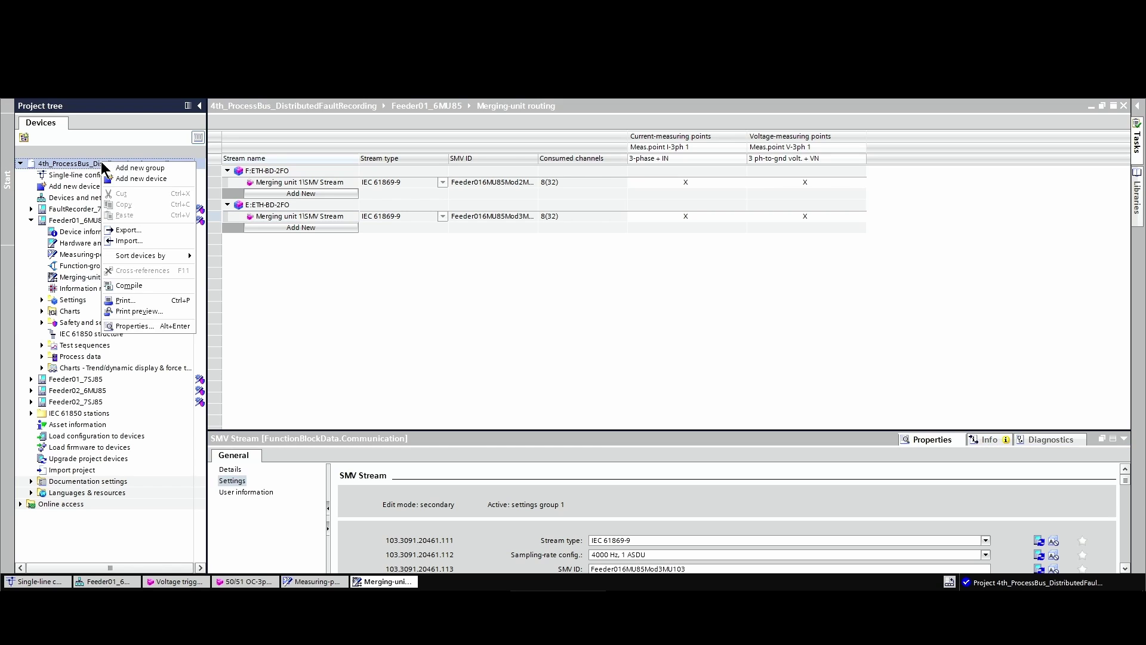
pyautogui.click(128, 231)
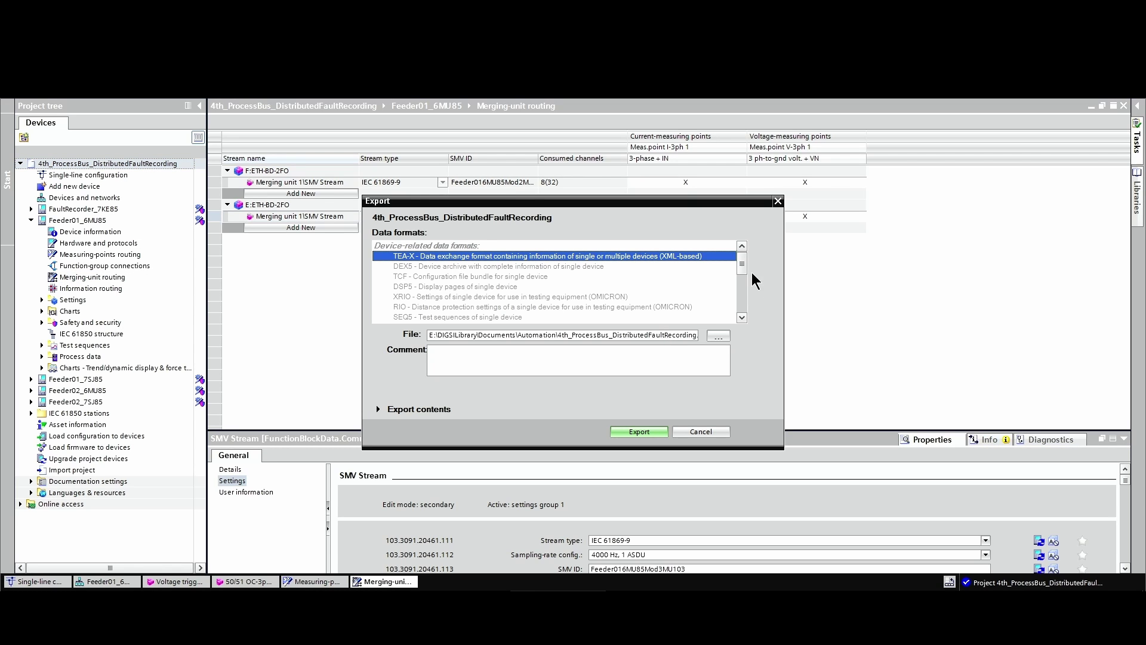
pyautogui.moveTo(743, 263); pyautogui.dragTo(746, 311)
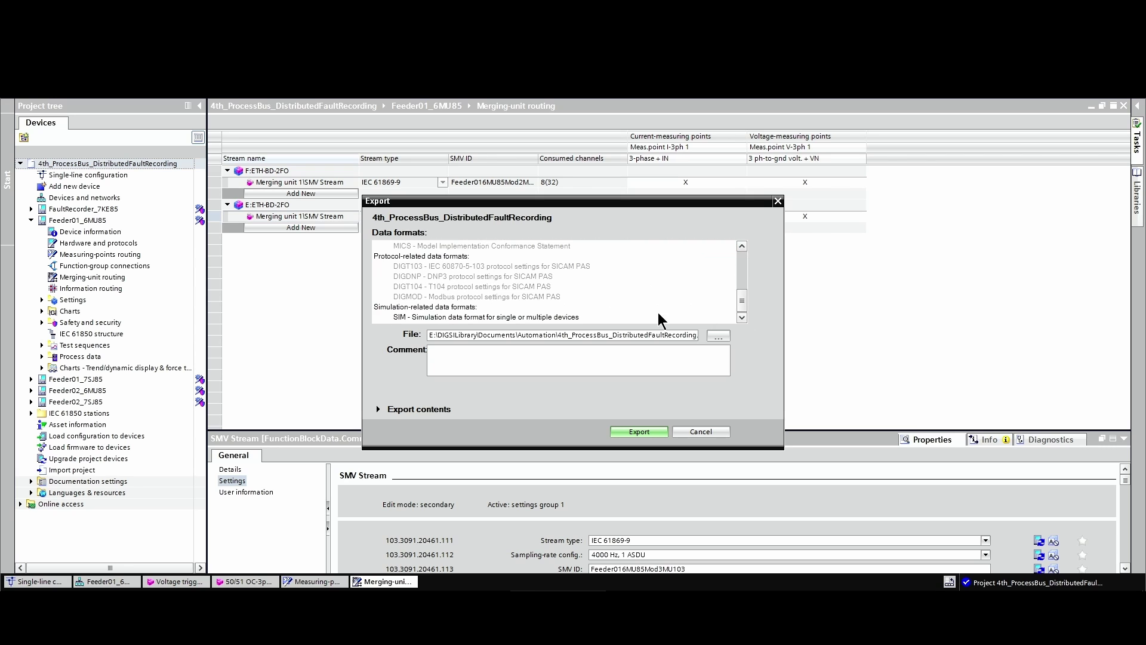